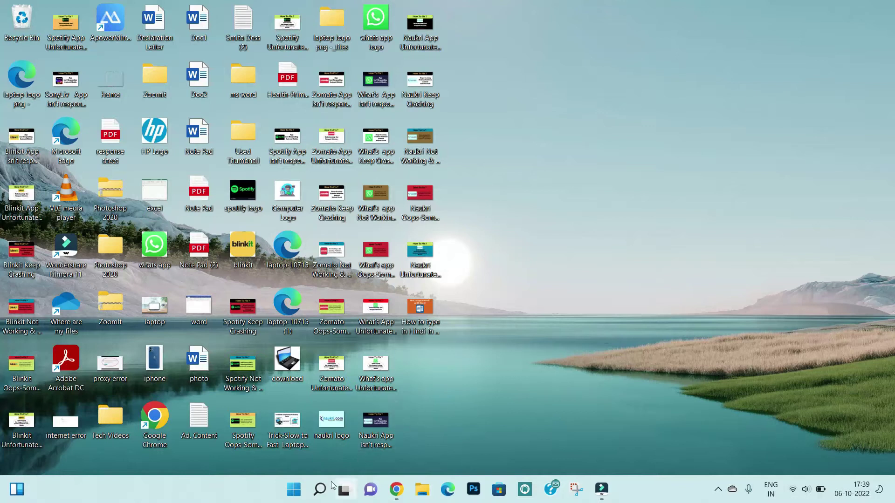
mouse_move(329, 483)
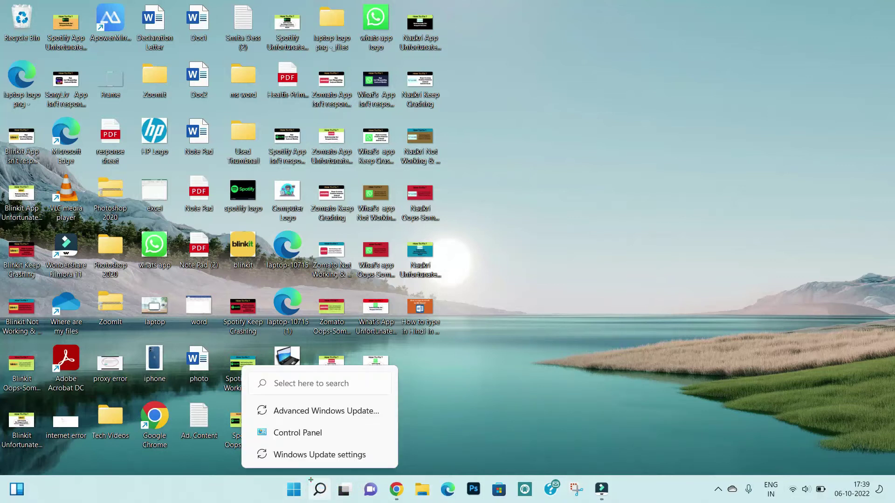
drag(310, 480, 339, 502)
key(Escape)
click(321, 489)
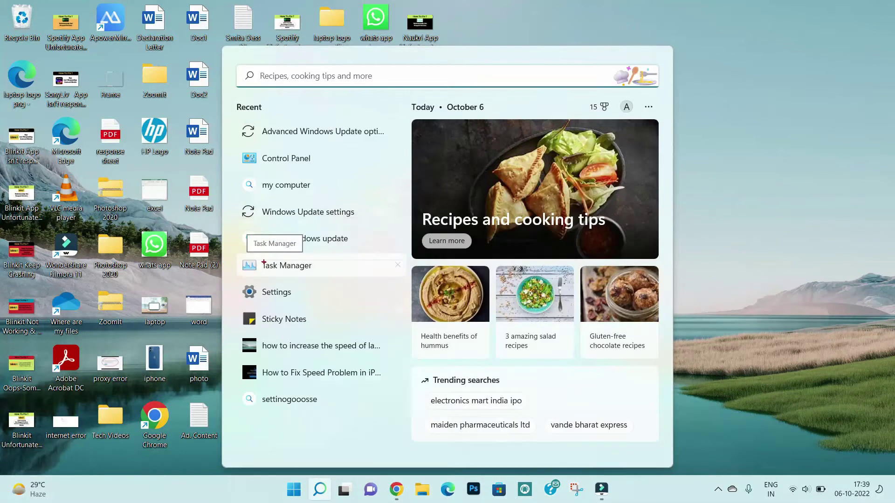
mouse_move(240, 250)
mouse_down()
mouse_move(302, 276)
mouse_move(329, 275)
mouse_up()
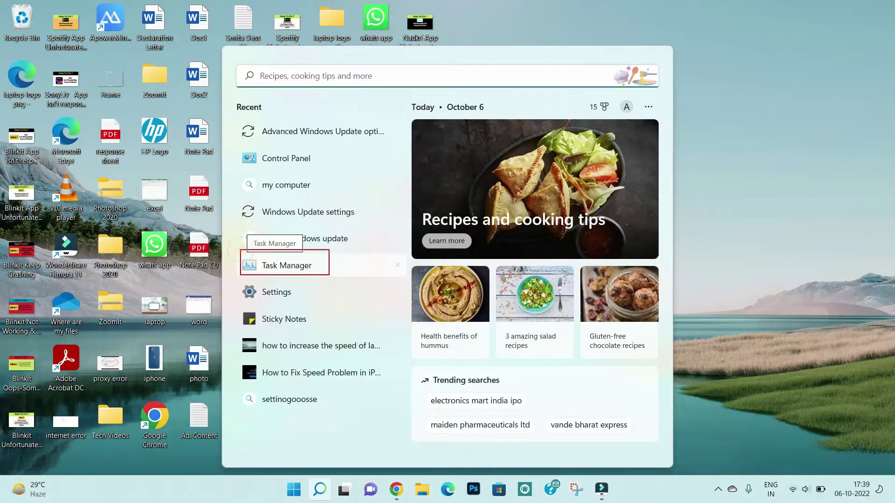
key(Escape)
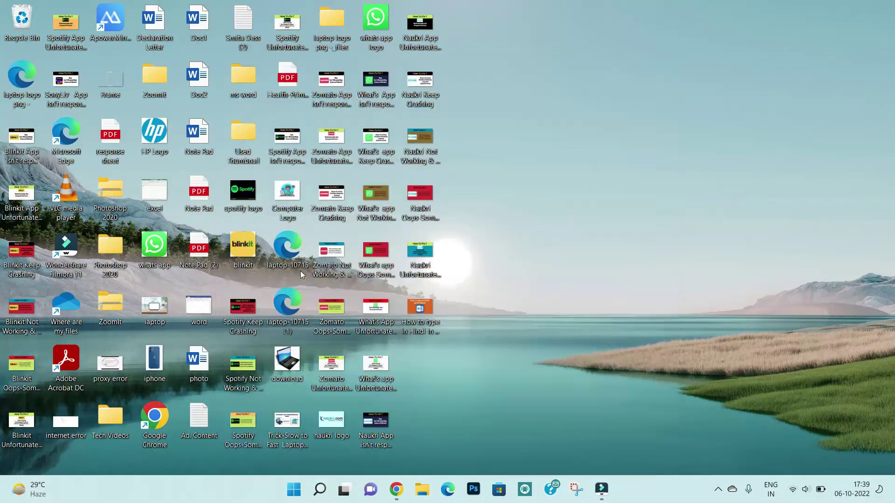
Open Task Manager from the recent items in Windows search and maximize its window
click(319, 488)
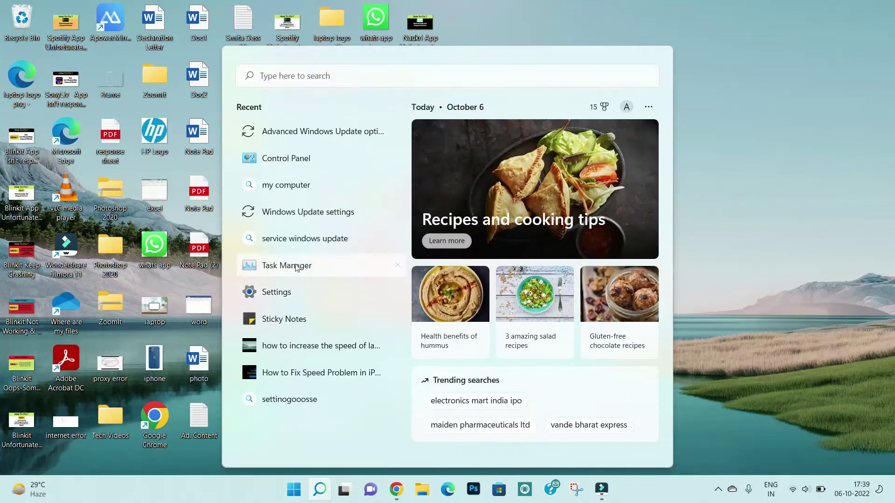
click(296, 265)
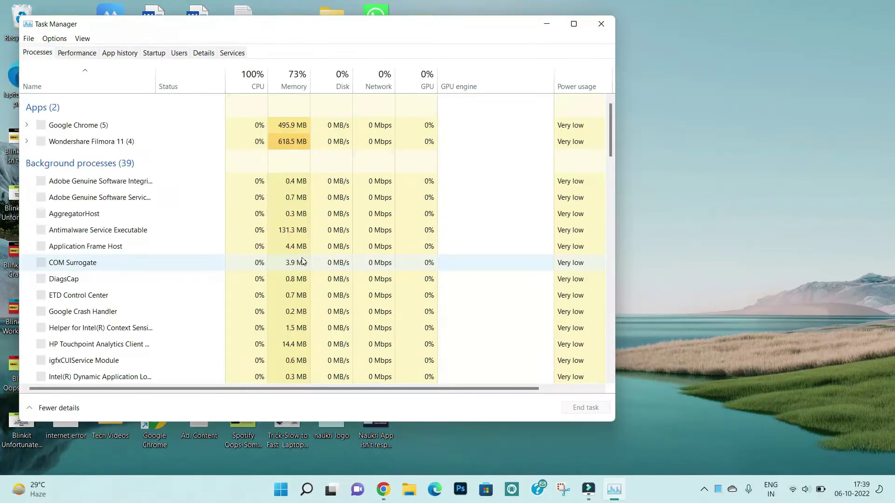
click(574, 24)
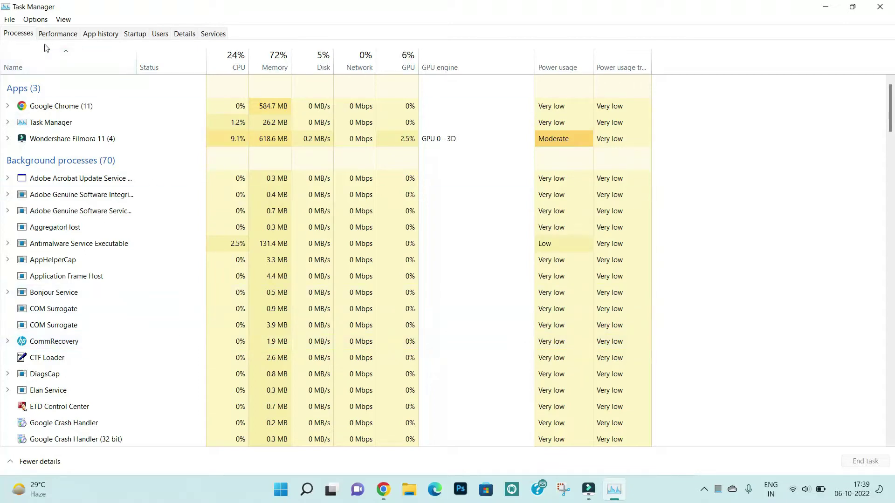
Look through Task Manager's Performance, App history, Users, Details and Services views, ending on the list of startup apps
click(55, 34)
click(103, 35)
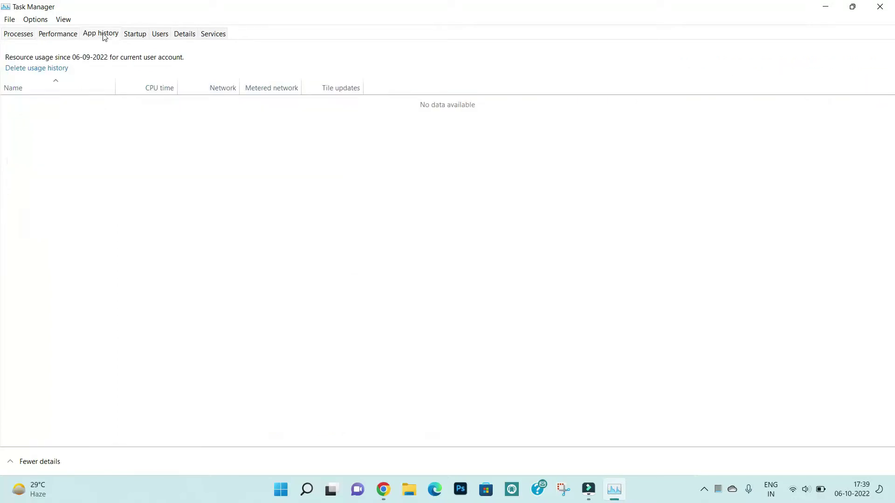
click(145, 36)
click(163, 35)
click(182, 36)
click(213, 35)
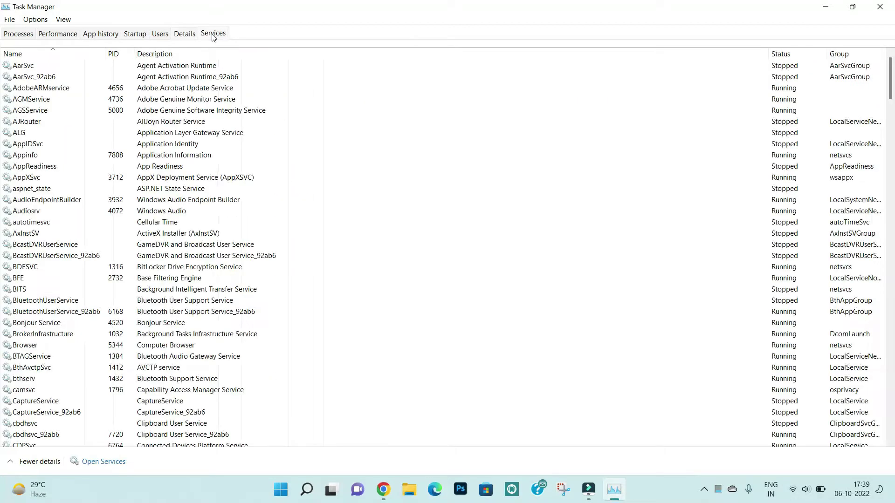
click(138, 35)
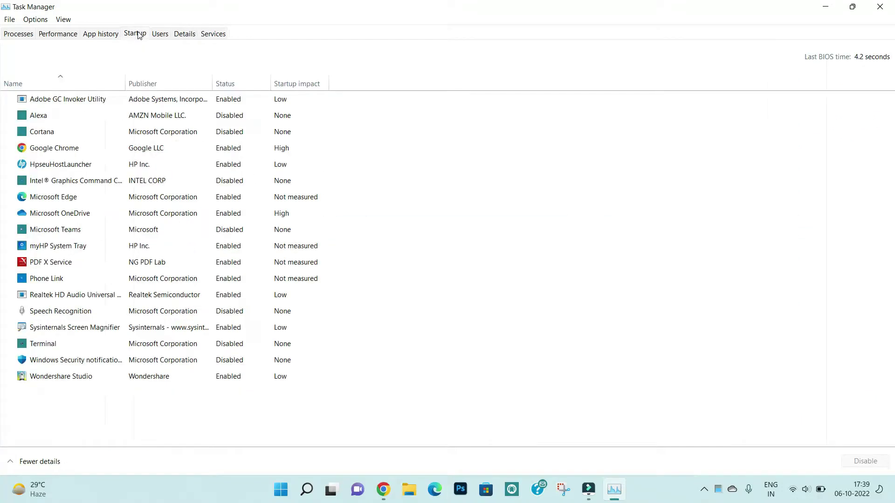
Examine the Status column of the startup apps to see which ones are enabled or disabled
drag(119, 26, 151, 42)
key(Escape)
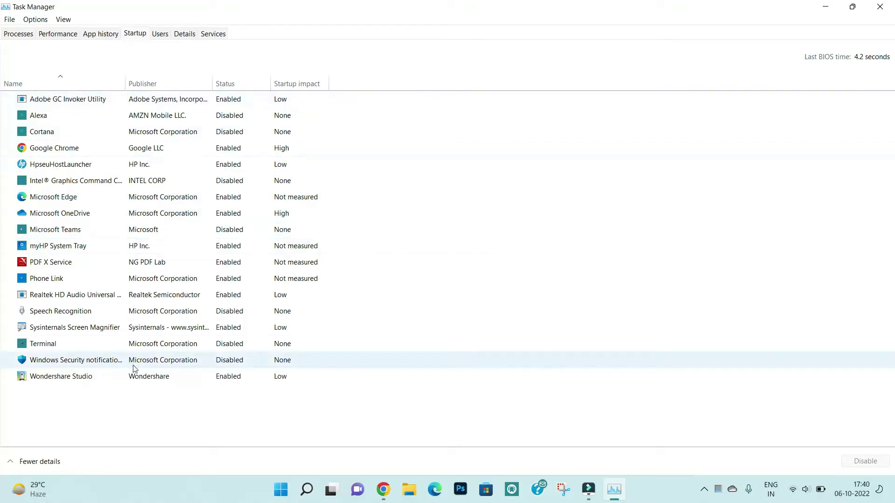
click(35, 96)
drag(175, 104, 245, 109)
key(Escape)
drag(210, 92, 246, 107)
drag(211, 109, 256, 141)
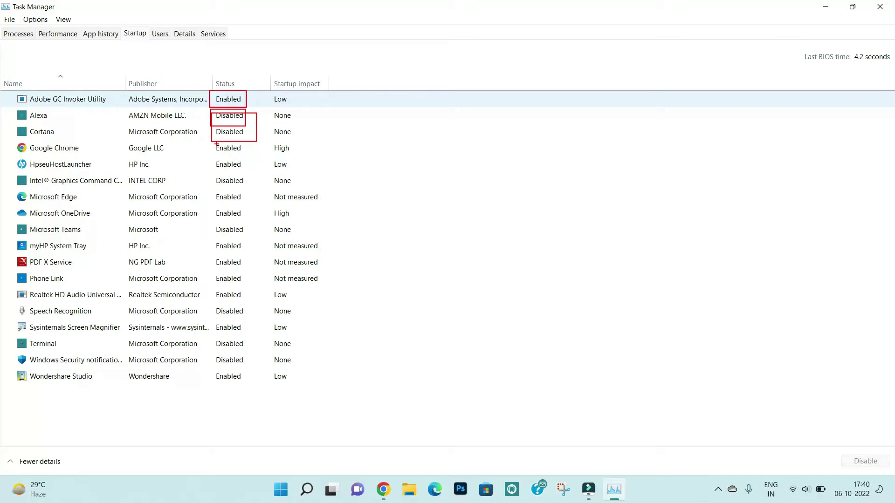
drag(215, 144, 252, 155)
key(Escape)
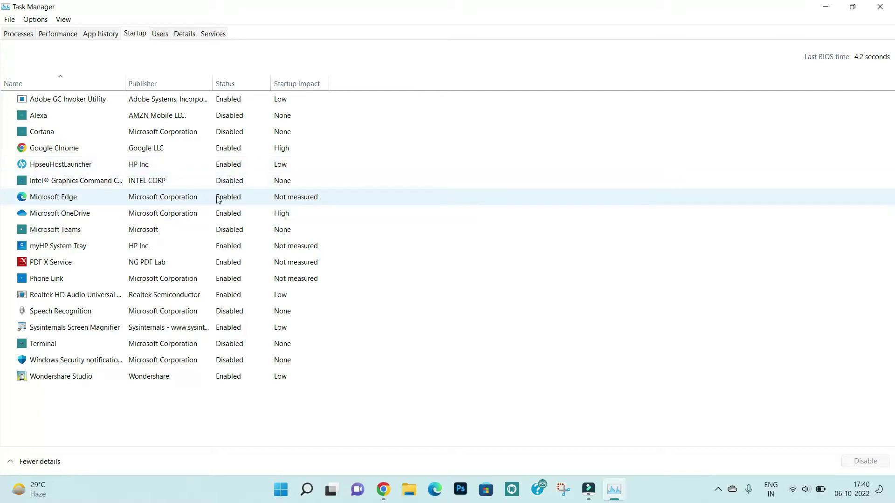
Disable Microsoft Edge from launching at startup
key(ctrl+2)
drag(213, 189, 251, 201)
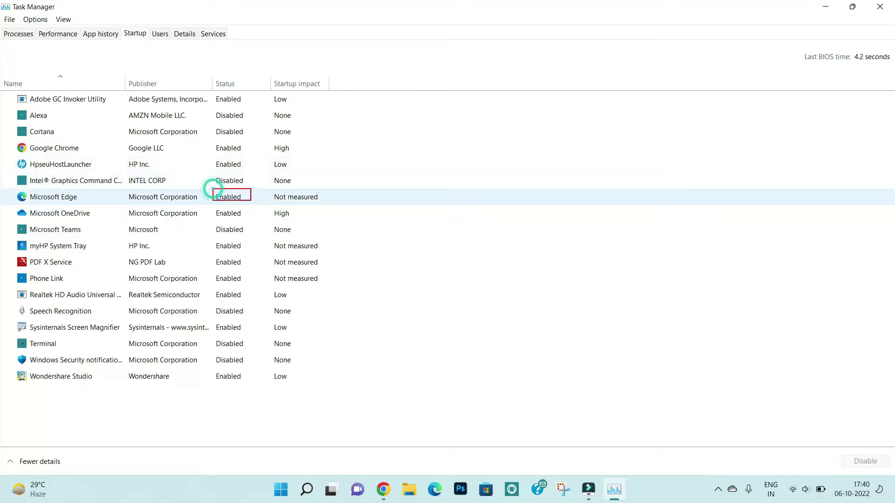
key(Escape)
right_click(236, 200)
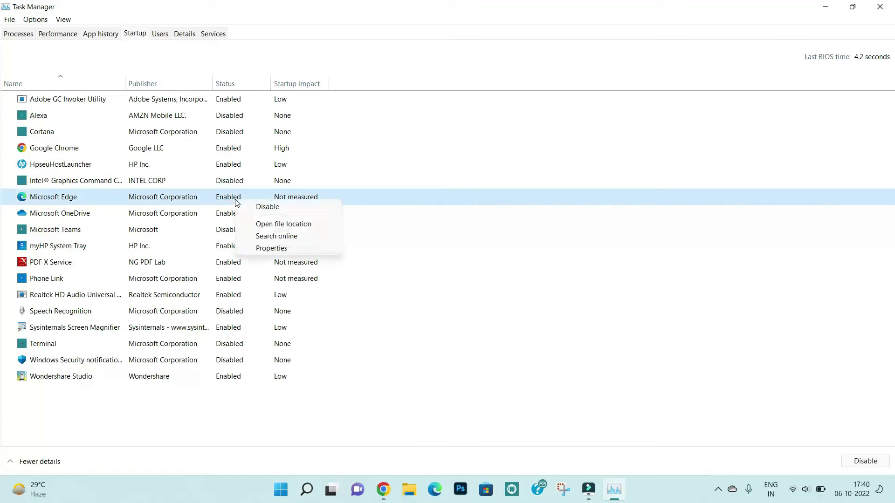
click(252, 207)
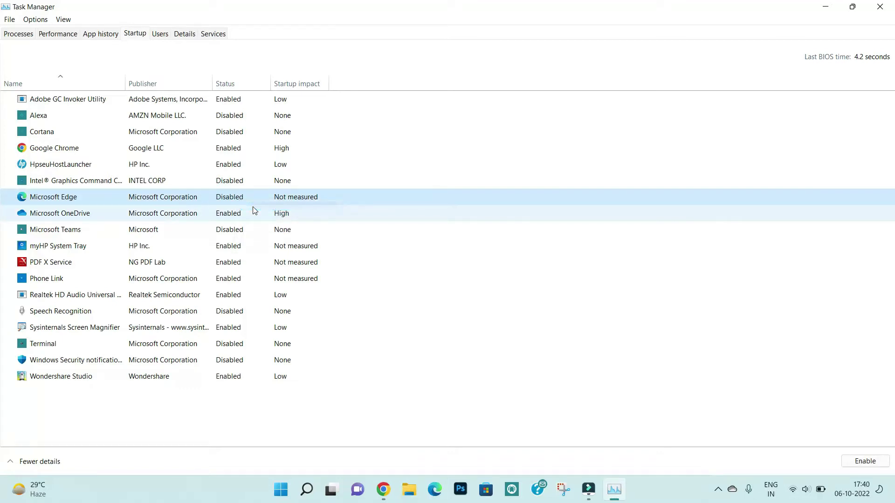
key(ctrl+2)
drag(214, 200, 232, 200)
key(Escape)
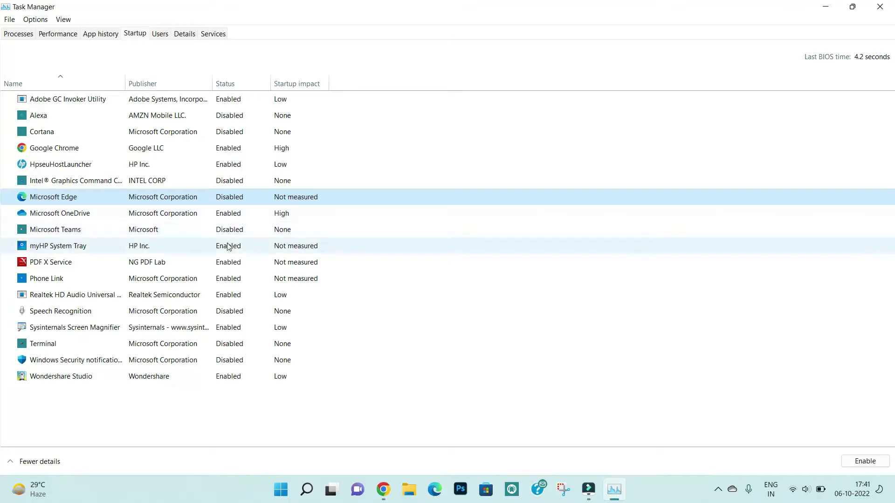
Disable Phone Link from launching at startup and close Task Manager
click(228, 284)
right_click(228, 284)
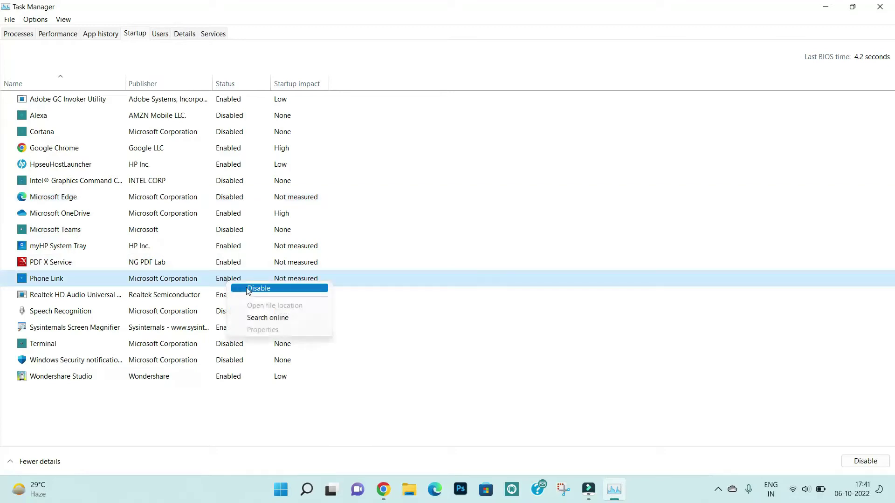
click(248, 291)
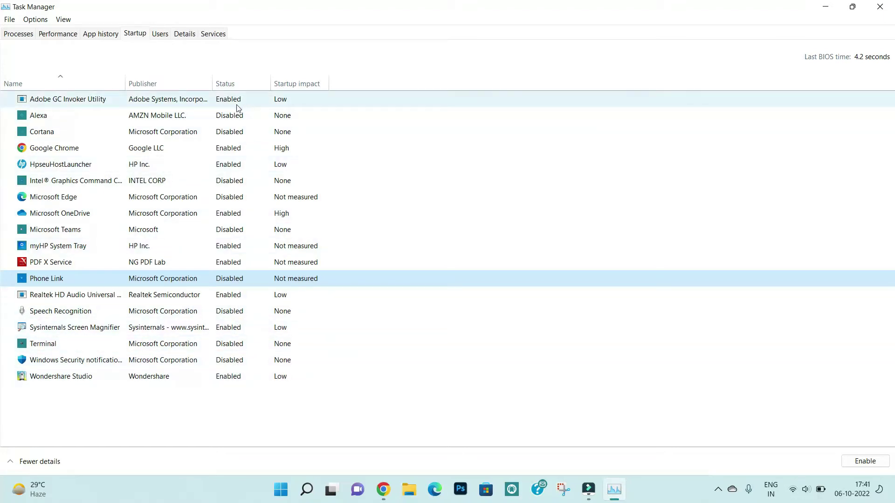
click(879, 6)
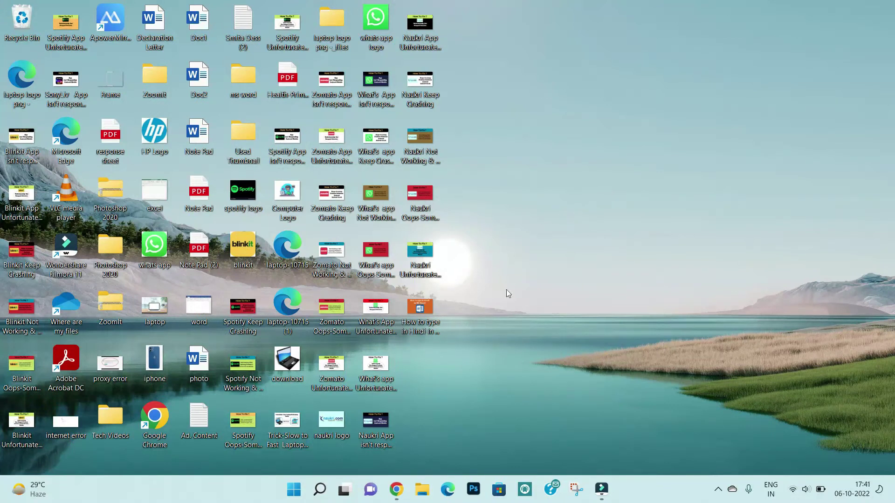
Refresh the desktop twice
right_click(503, 186)
click(538, 238)
right_click(514, 169)
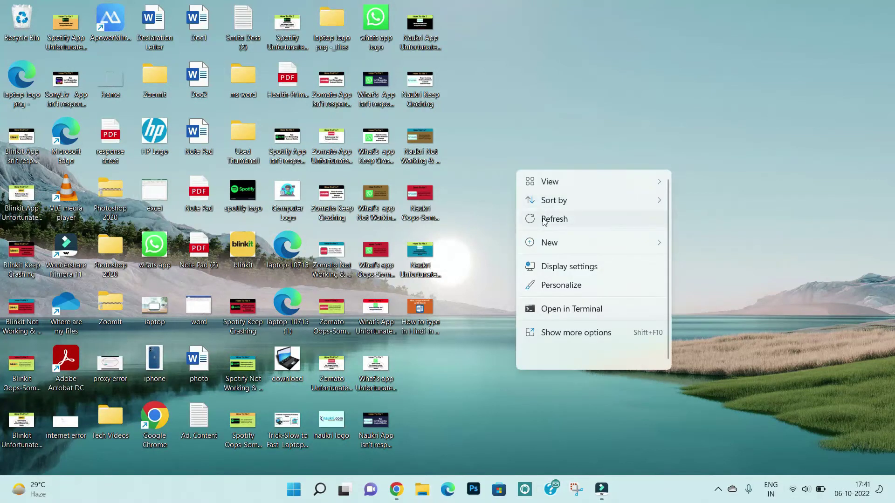
click(543, 220)
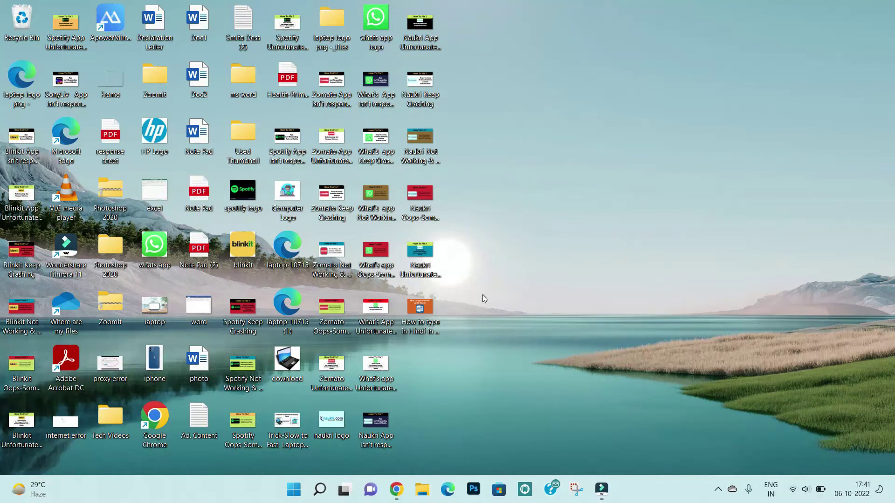
click(321, 489)
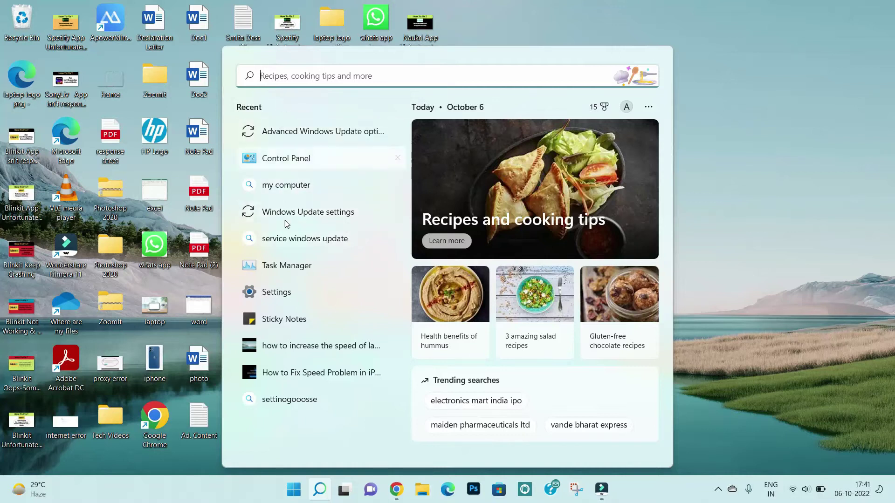
key(ctrl+2)
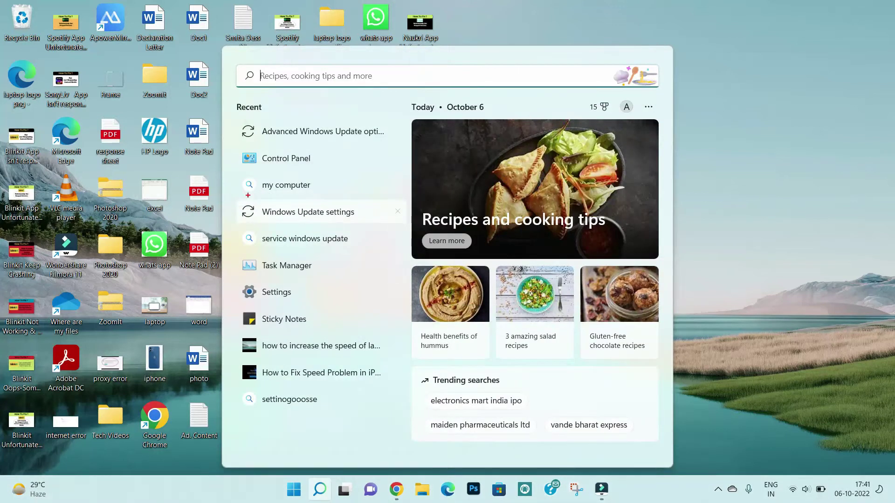
drag(245, 203, 392, 225)
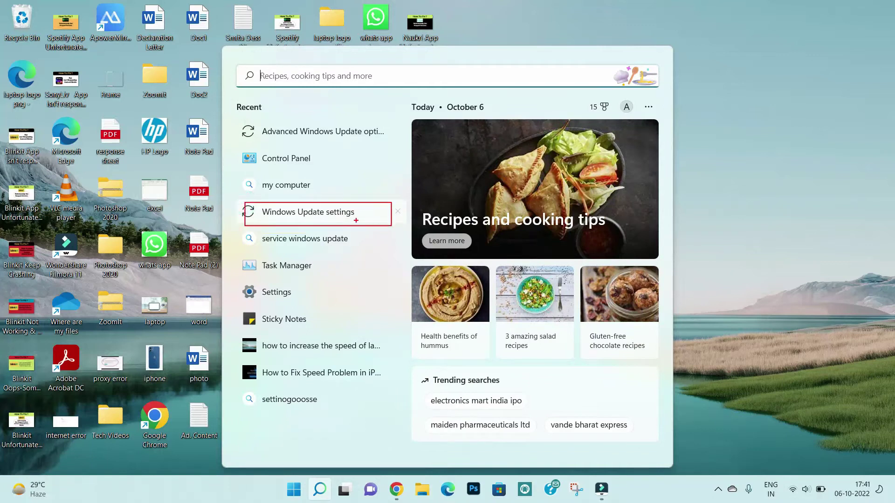
key(Escape)
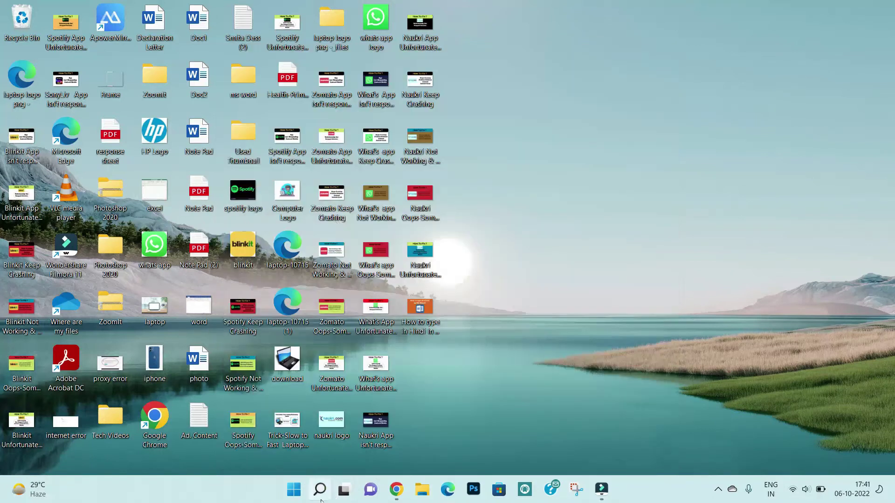
Open the Windows Update settings, check the option for resuming paused updates, and close Settings
click(320, 489)
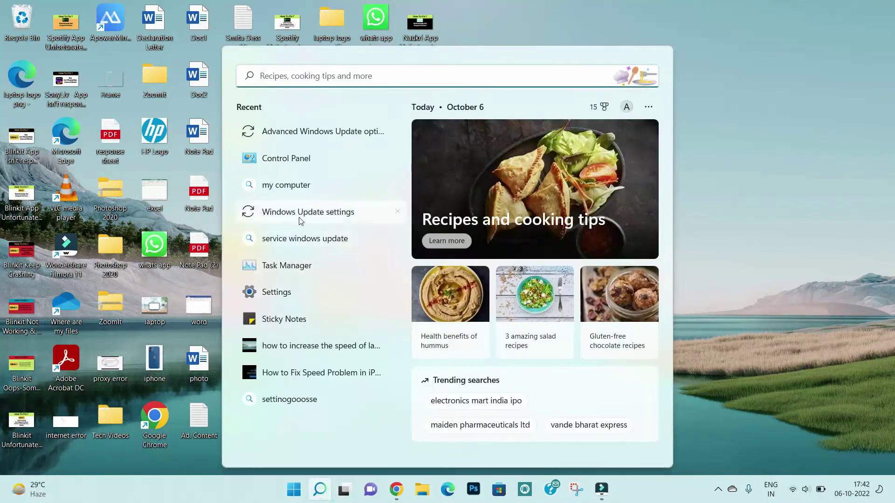
click(300, 216)
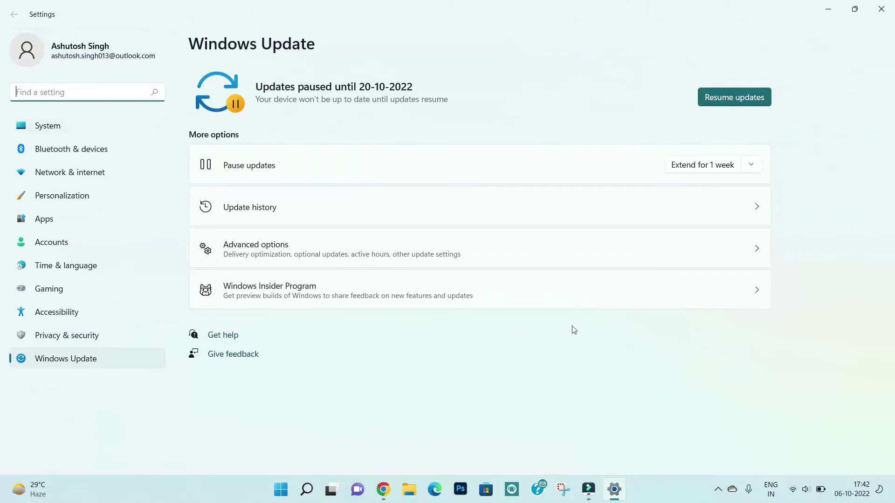
drag(686, 77, 787, 115)
key(Escape)
click(880, 9)
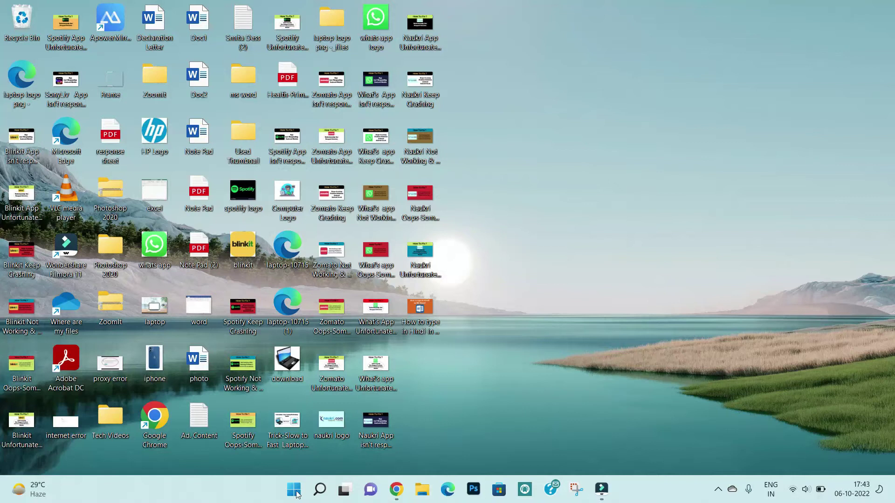
click(319, 489)
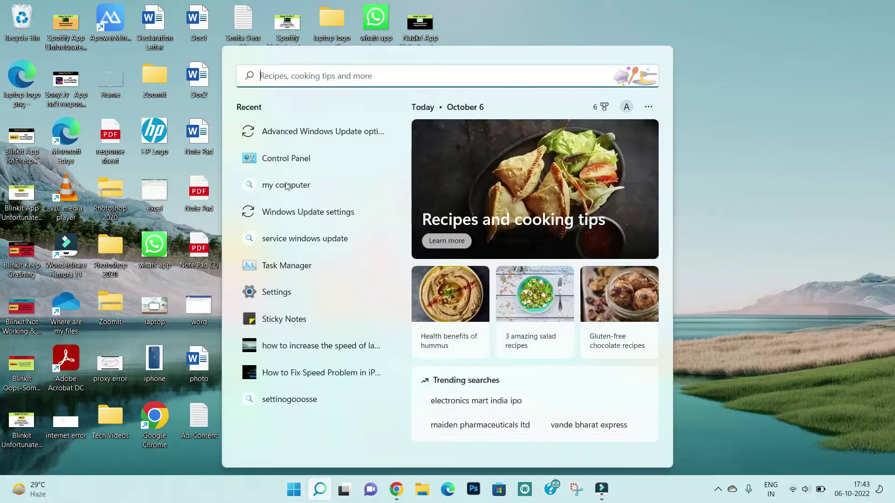
mouse_move(265, 162)
mouse_down()
mouse_move(263, 140)
mouse_move(261, 172)
mouse_move(349, 172)
mouse_up()
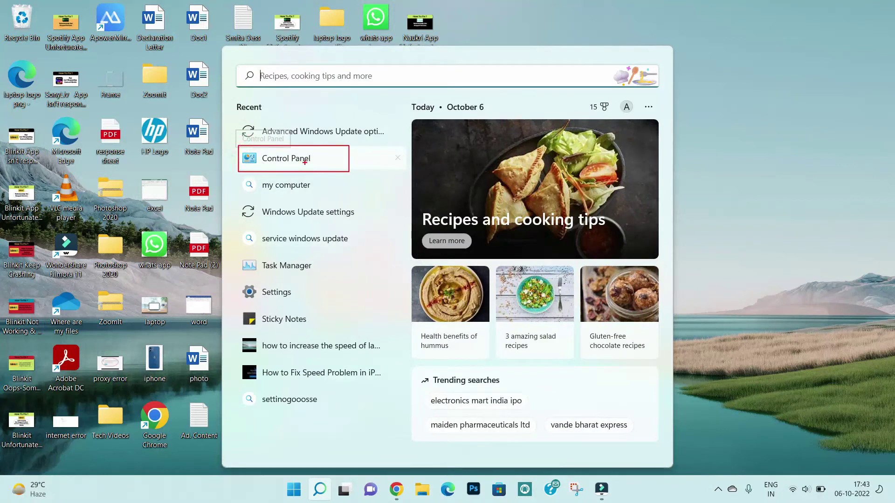
key(Escape)
Open Control Panel from the recent searches and bring up its System page
click(316, 488)
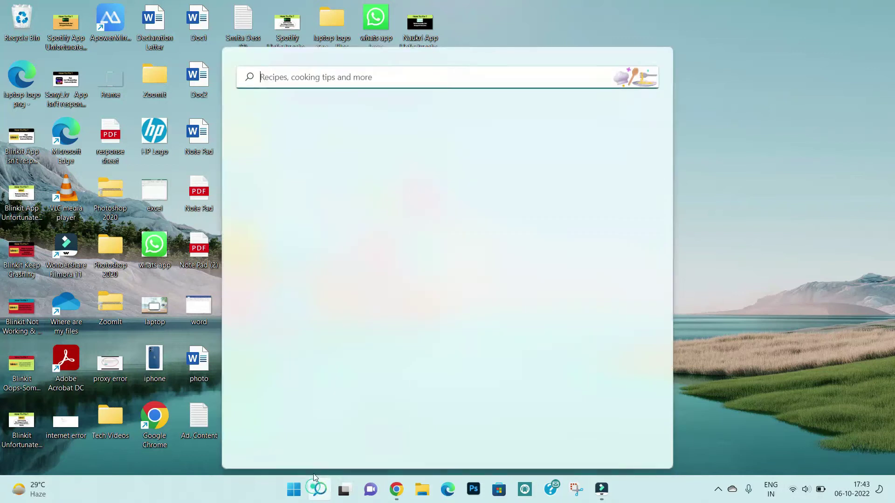
click(278, 160)
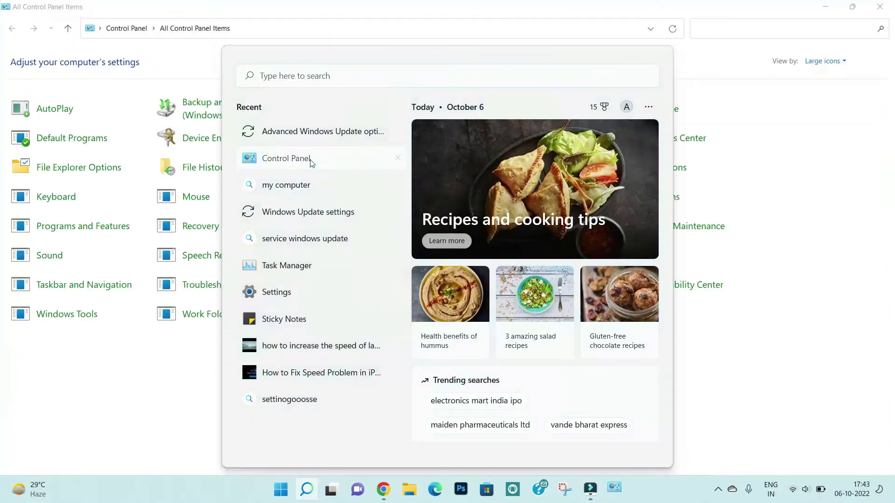
click(721, 68)
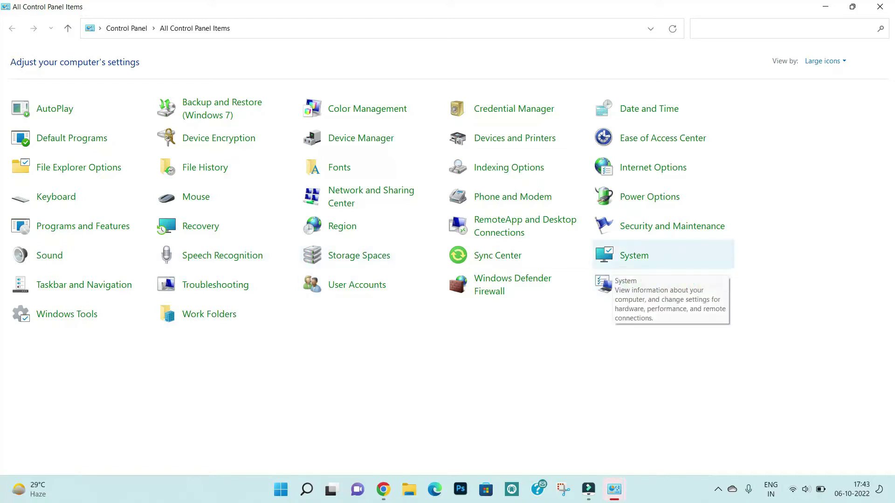
mouse_move(594, 239)
mouse_down()
mouse_move(615, 269)
mouse_move(672, 266)
mouse_up()
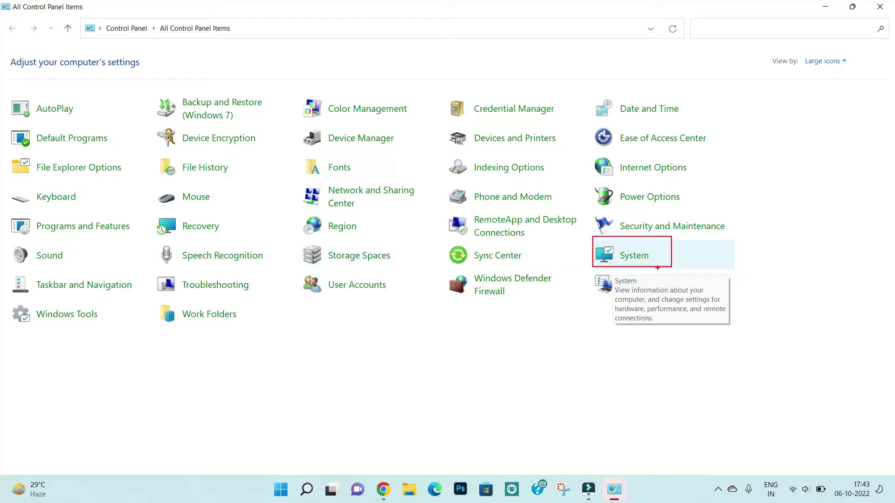
key(Escape)
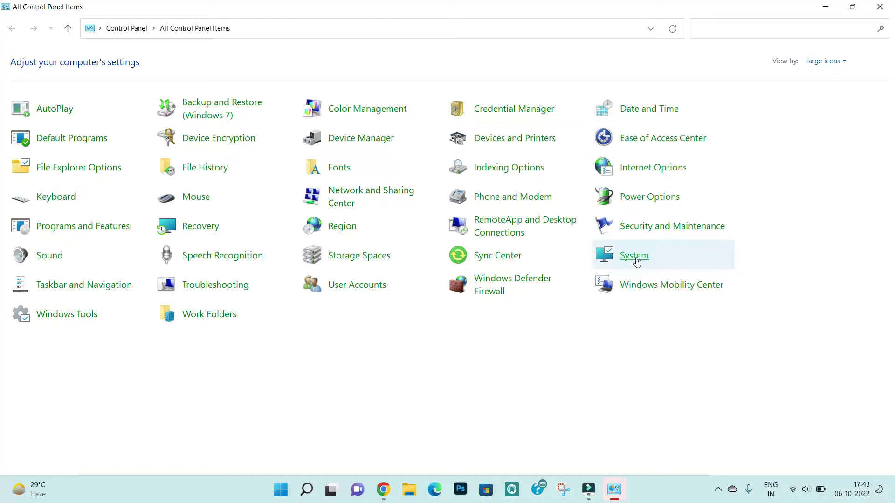
click(635, 259)
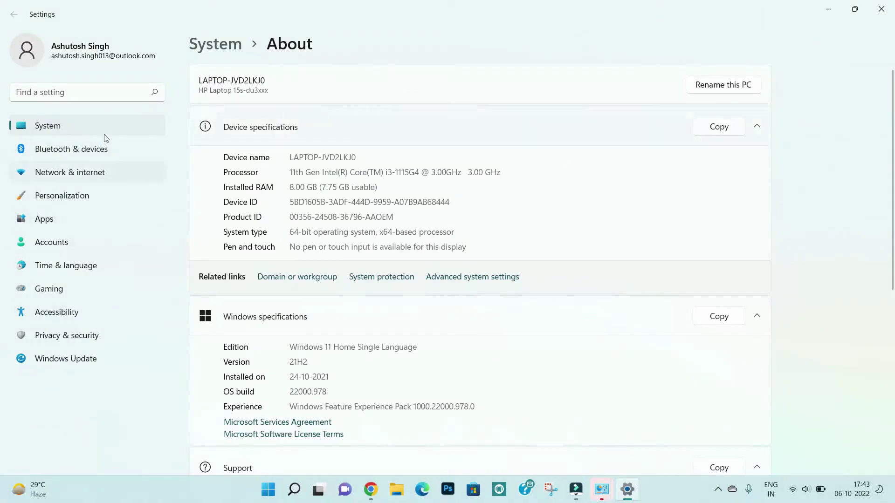
Try to find the advanced system options by searching Settings for "advance system setting", and return from the search results
click(83, 92)
text(ad)
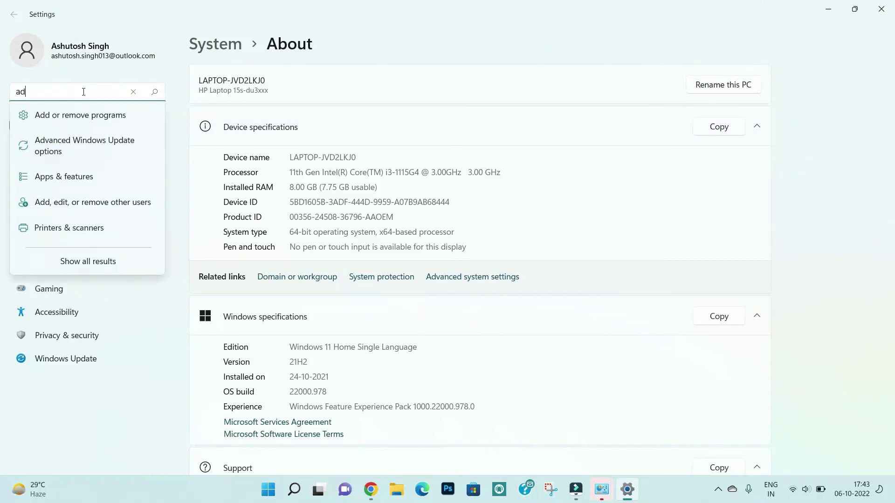
text(vance setting)
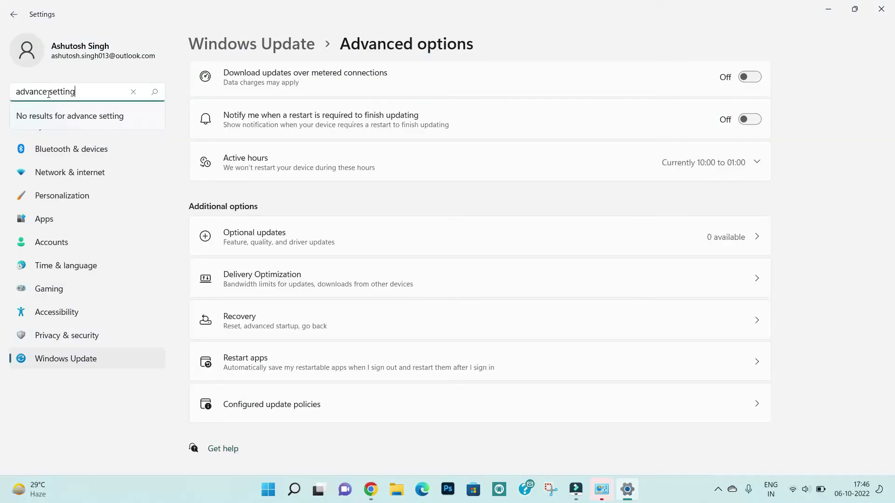
click(48, 91)
text(system)
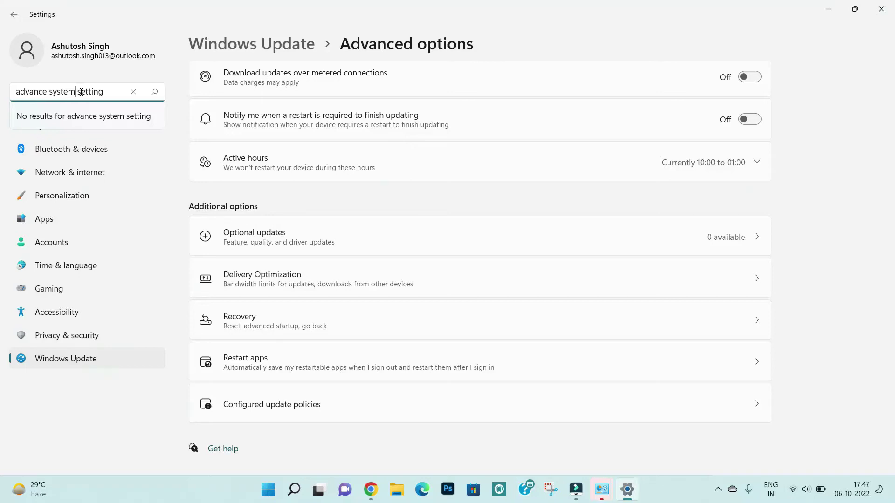
click(155, 95)
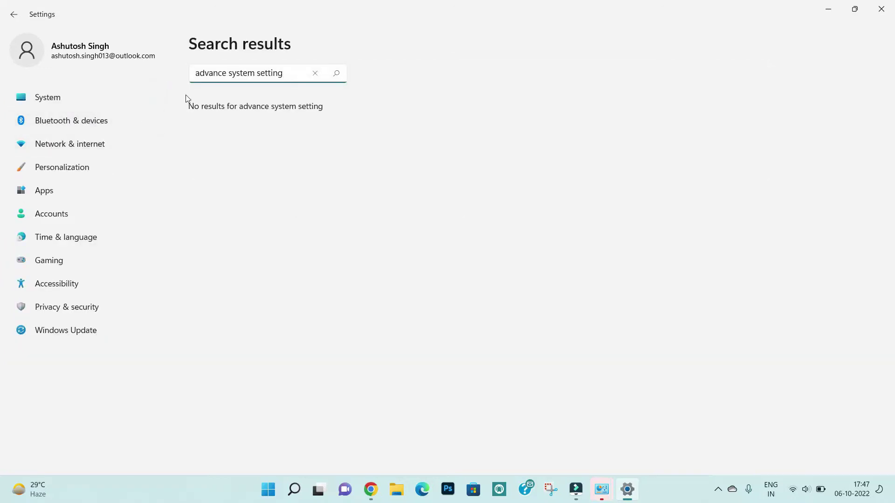
click(13, 14)
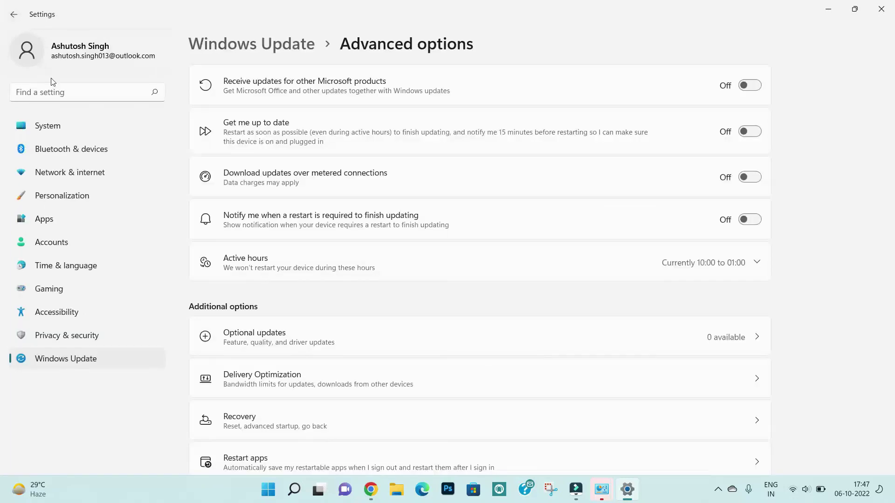
Search Settings for "advance" and open View advanced system settings
click(58, 94)
text(advance)
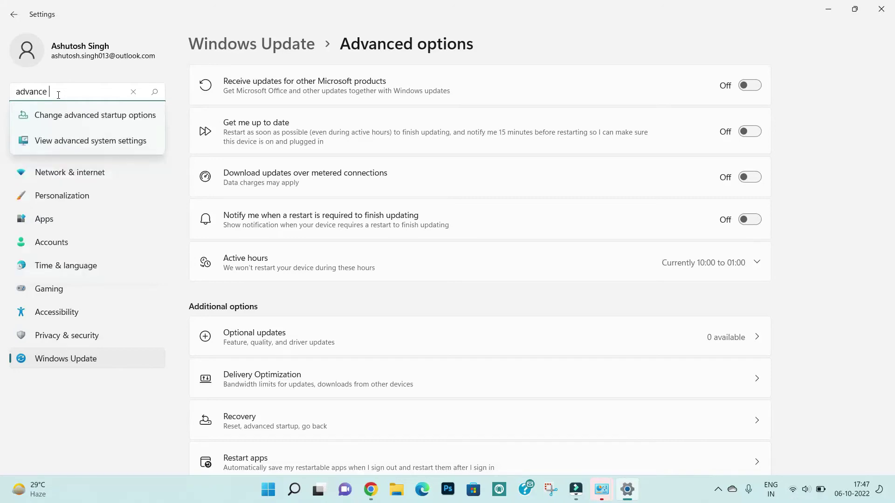
click(64, 141)
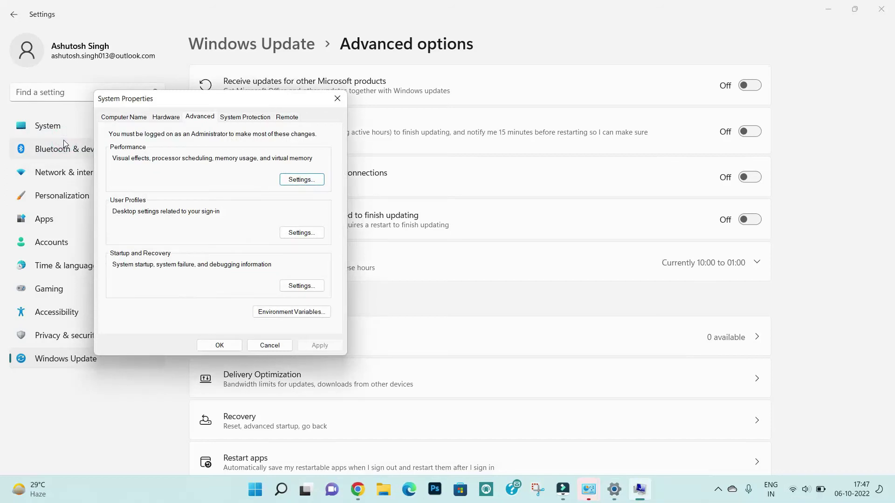
Look through the Computer Name, Hardware, System Protection and Remote pages of System Properties, ending on the Advanced page
click(112, 119)
click(164, 119)
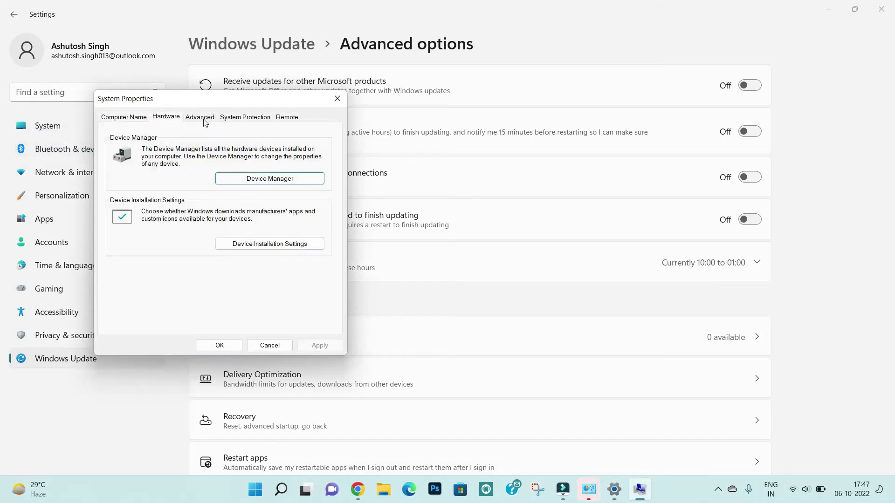
click(204, 119)
click(239, 119)
click(290, 121)
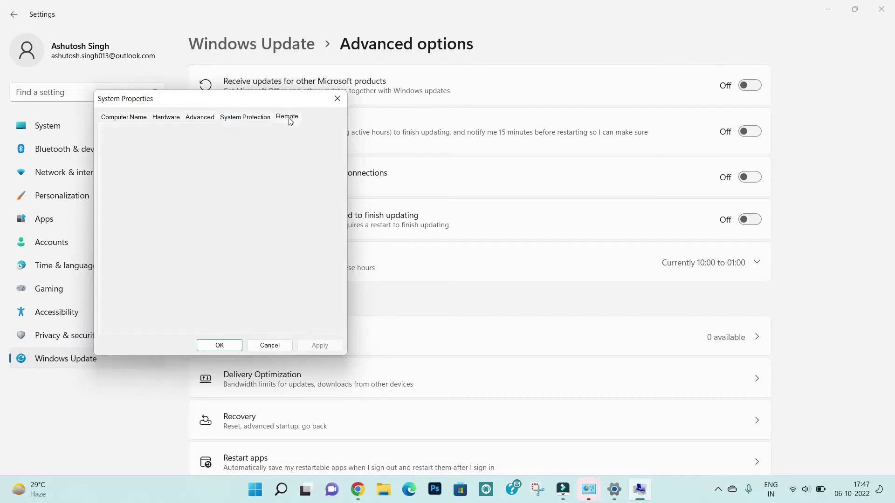
click(211, 121)
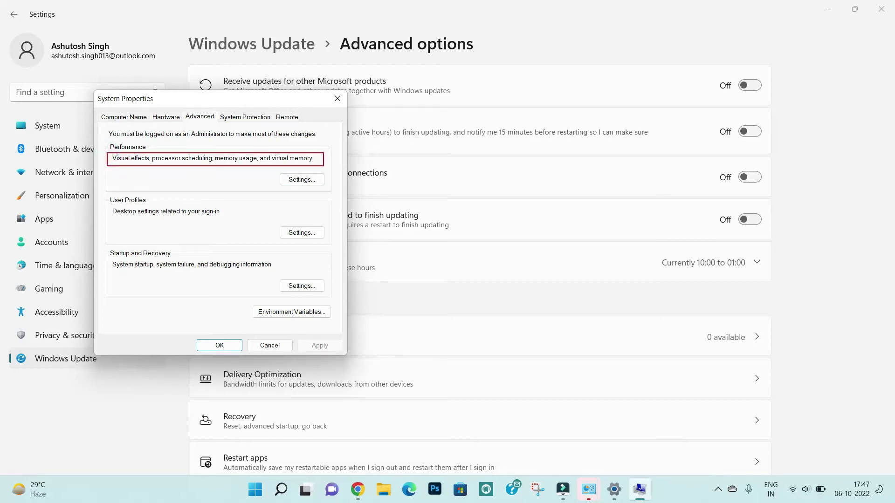
Open the Performance settings and review the Advanced and Data Execution Prevention pages, ending on Visual Effects
click(303, 180)
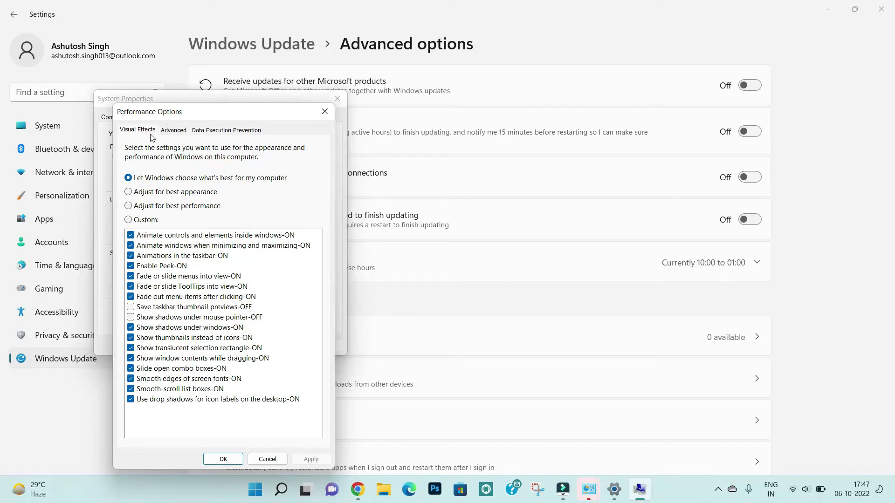
click(173, 130)
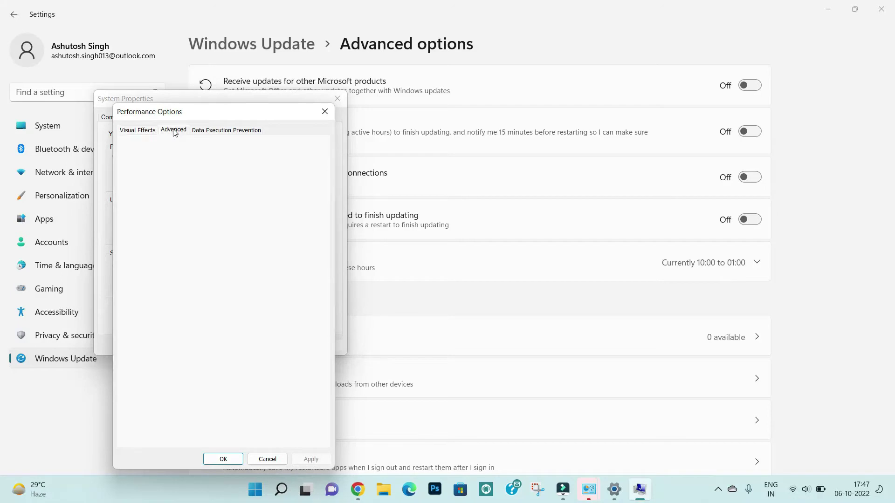
click(203, 134)
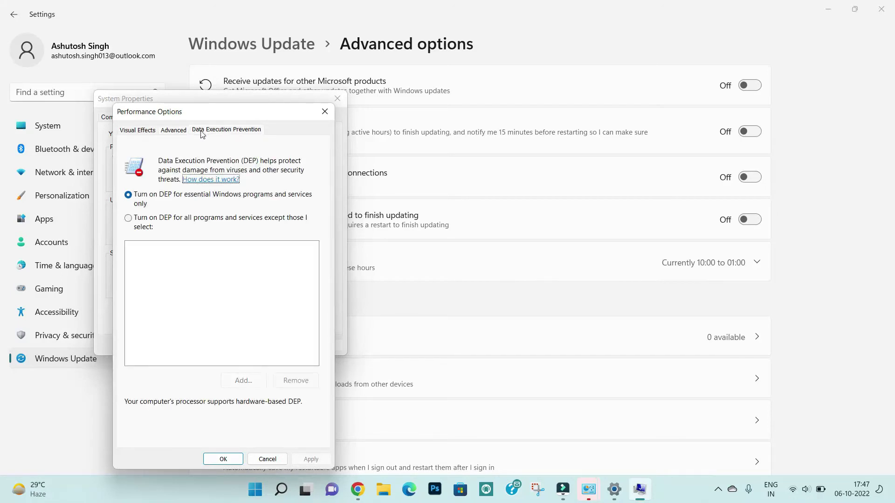
click(143, 131)
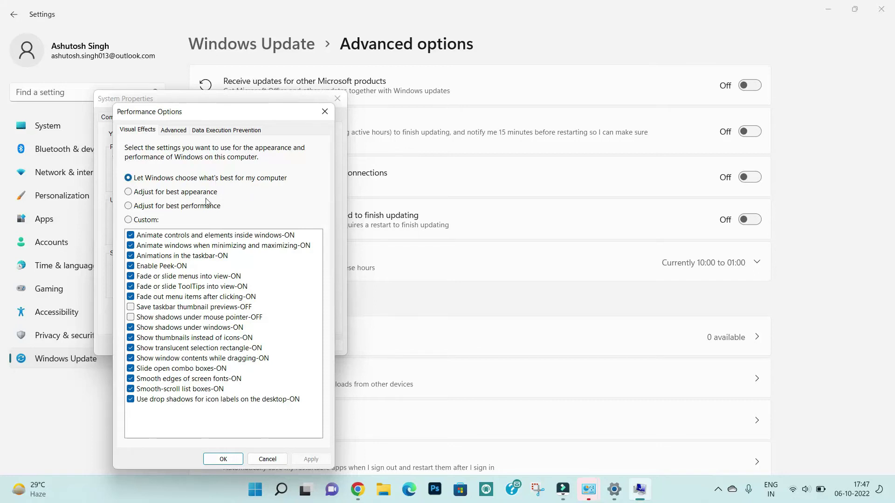
Choose Custom visual effects and turn off the first six, from Animate controls and elements inside windows through Fade or slide ToolTips into view
click(129, 220)
click(130, 235)
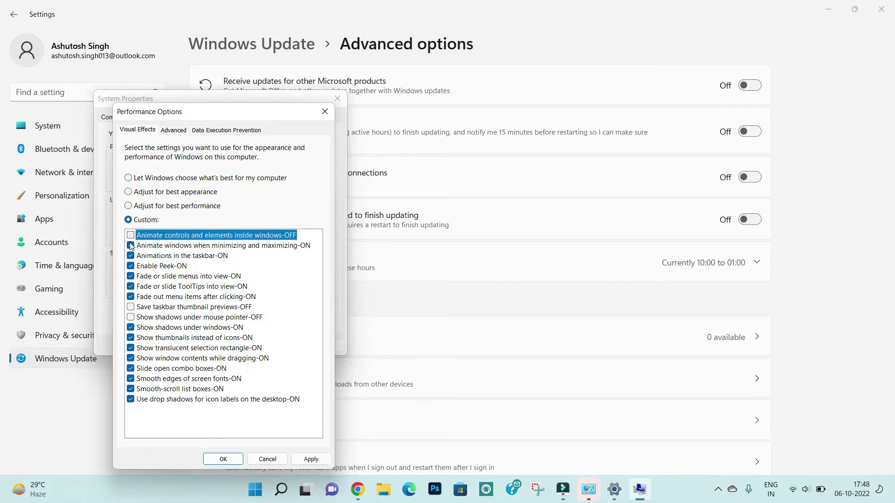
click(130, 245)
click(130, 256)
click(130, 266)
click(131, 276)
click(131, 287)
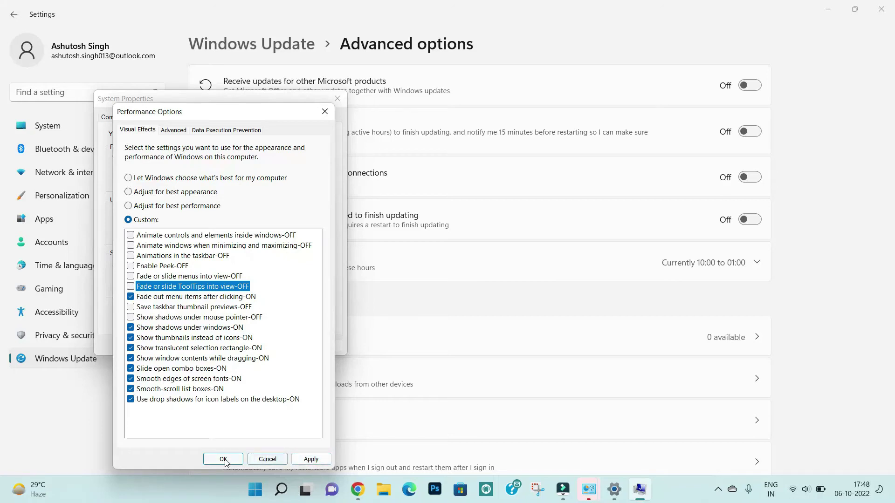
Turn the first six visual effects back on and cancel Performance Options
click(130, 287)
click(131, 277)
click(131, 266)
click(130, 255)
click(130, 246)
click(130, 235)
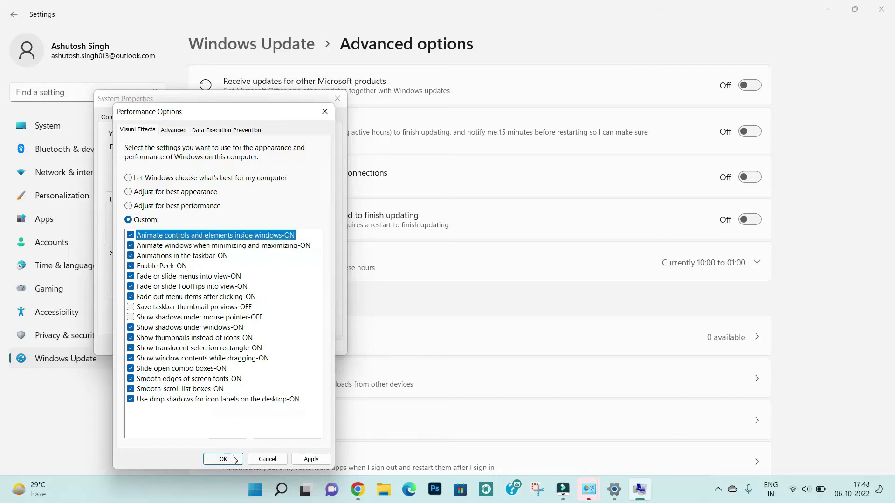
click(265, 459)
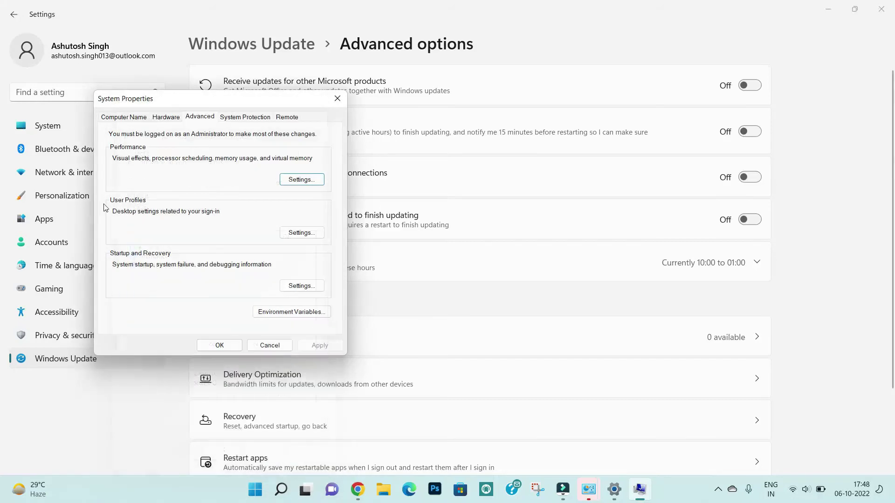
Close System Properties, Settings and Control Panel to return to the desktop
click(340, 101)
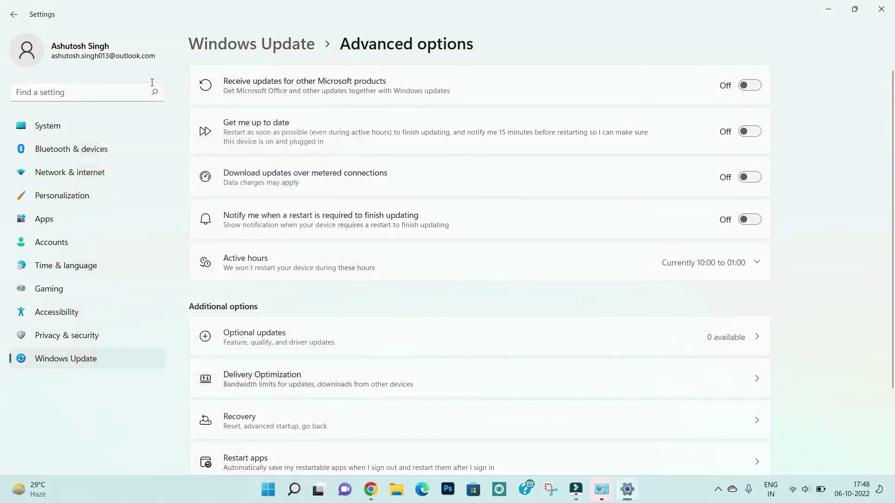
click(21, 15)
click(20, 15)
click(20, 15)
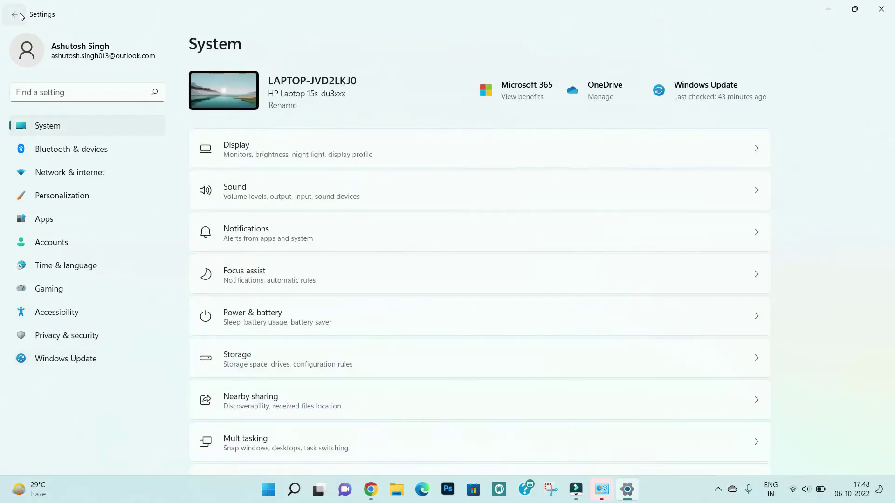
click(881, 8)
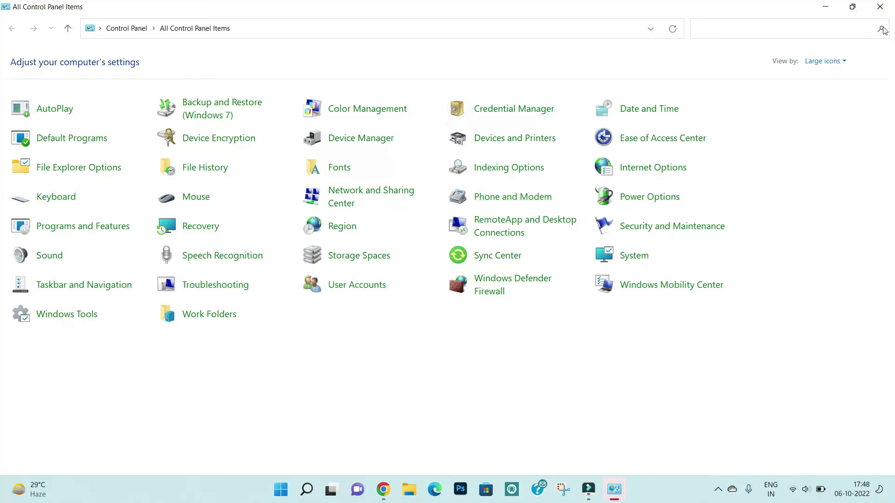
click(880, 6)
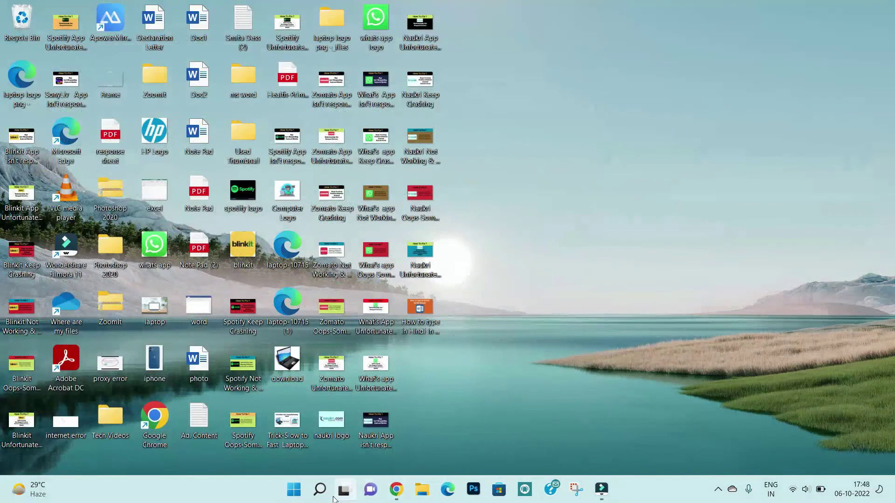
Open Task Manager from the recent searches and maximize its window
click(320, 489)
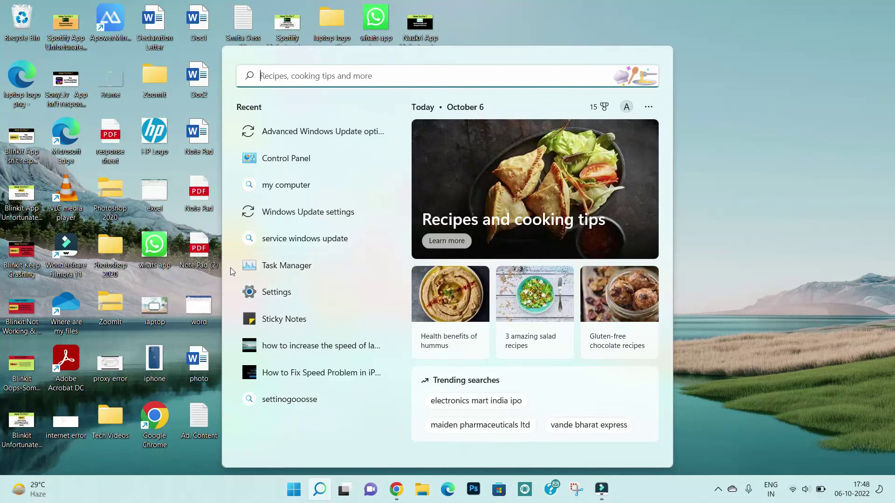
drag(234, 257, 348, 277)
key(Escape)
click(320, 489)
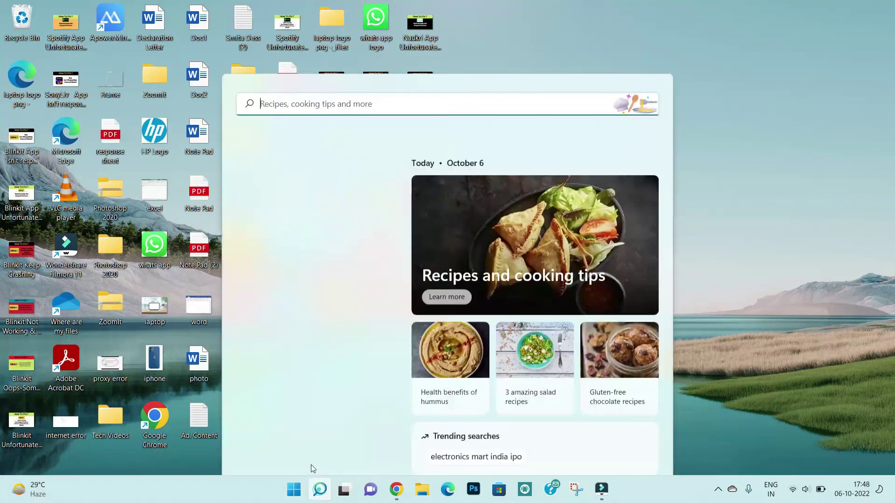
click(288, 263)
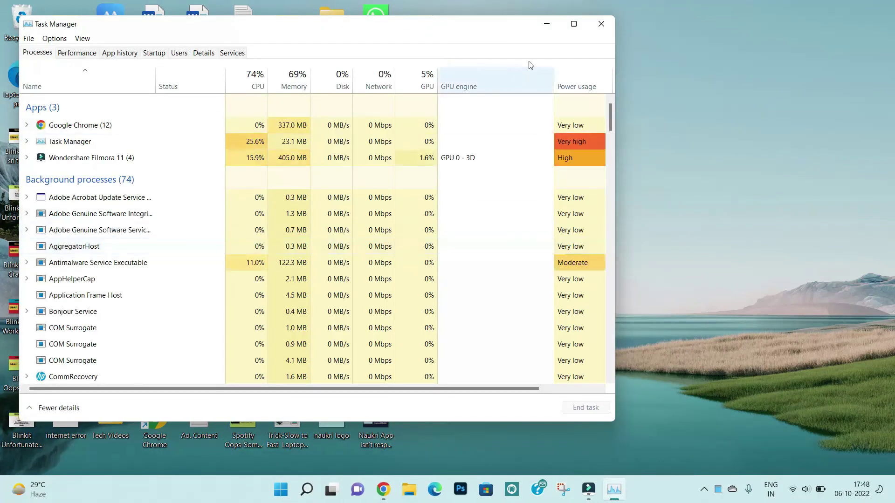
click(573, 23)
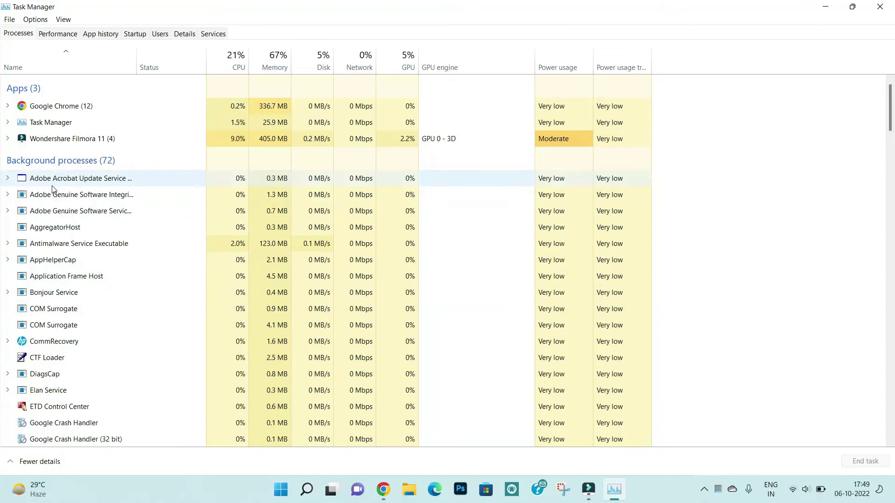
Examine the list of background processes, including the Adobe update and Genuine Software services, for unneeded ones
scroll(52, 188, down, 20)
scroll(70, 280, up, 17)
scroll(76, 334, down, 14)
scroll(76, 335, up, 20)
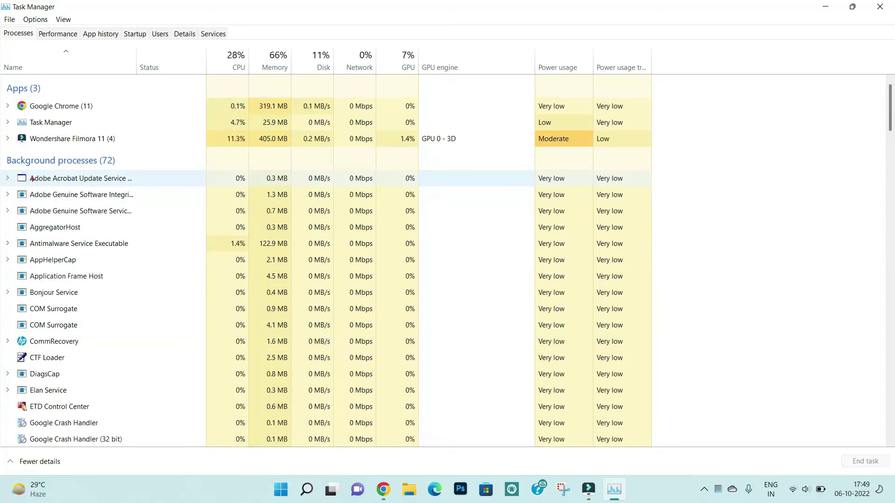
mouse_move(31, 168)
mouse_down()
mouse_move(79, 186)
mouse_move(115, 187)
mouse_up()
drag(28, 187, 122, 207)
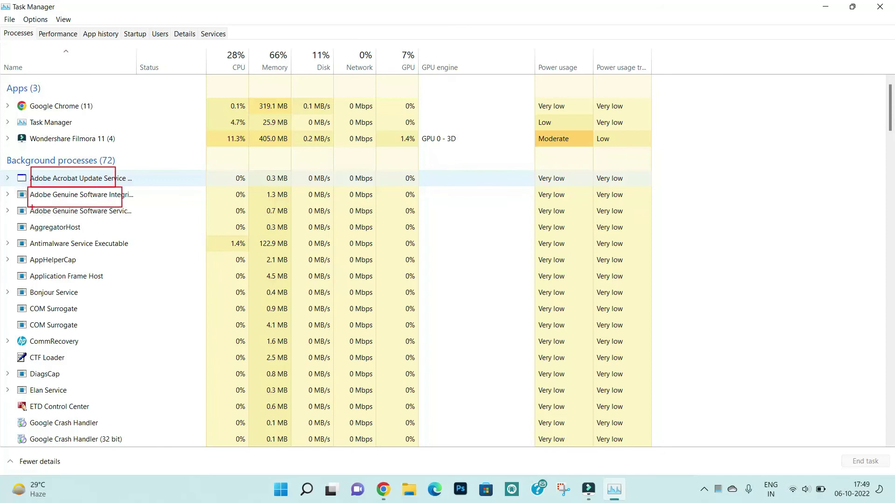
key(Escape)
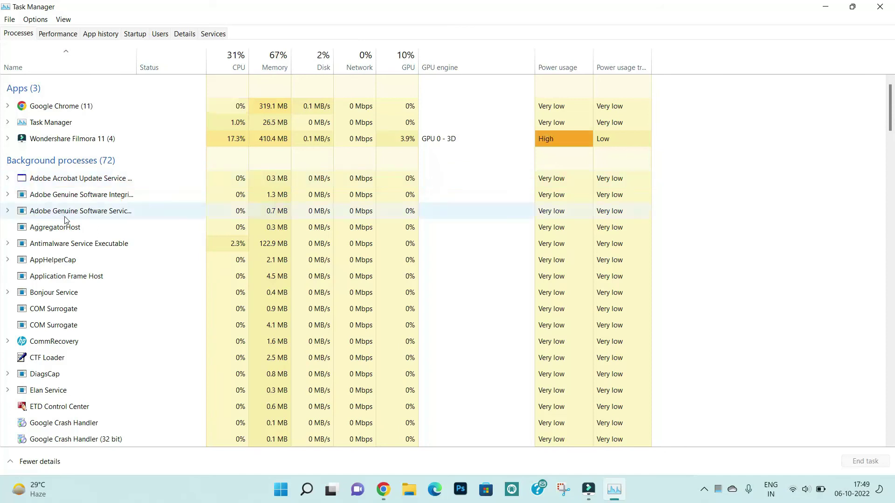
Examine the background processes from the Adobe services through the Windows, WMI Provider Host and Wondershare Studio entries for unneeded ones
scroll(82, 261, down, 3)
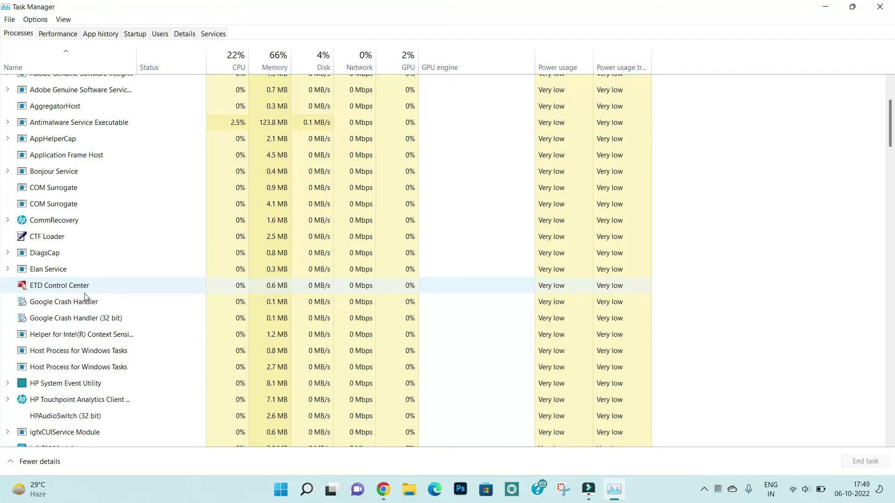
scroll(85, 296, up, 2)
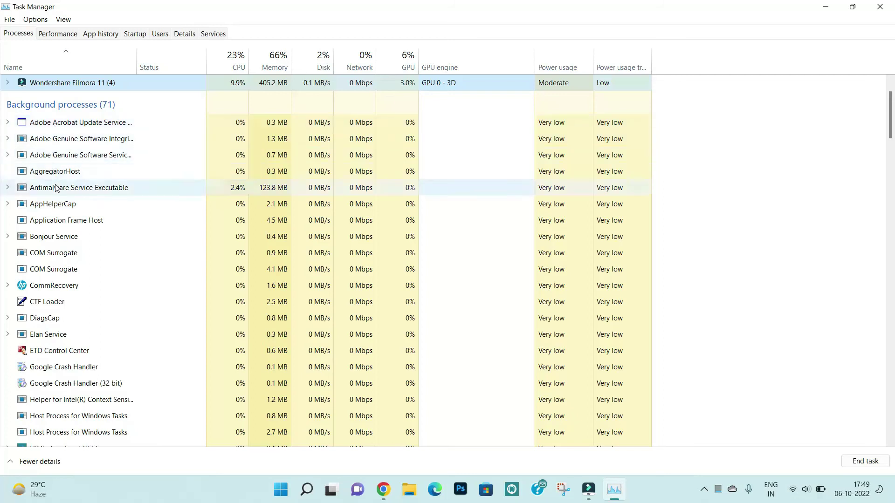
scroll(81, 326, down, 10)
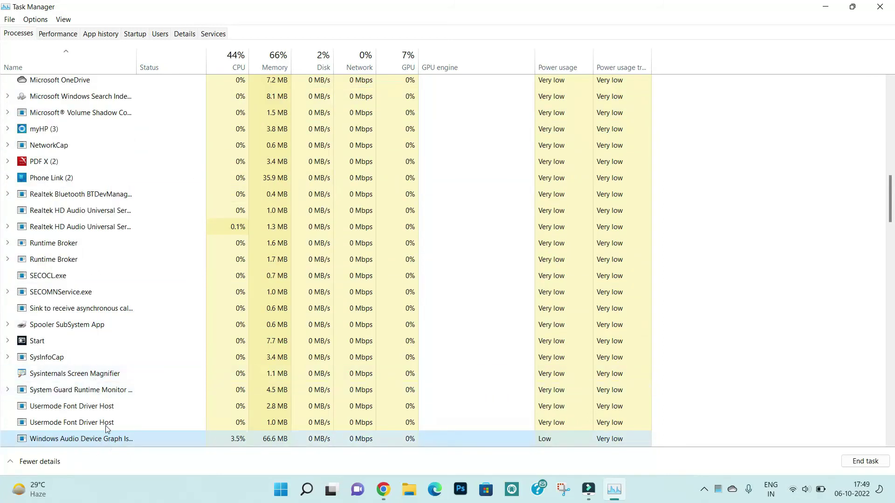
key(Down)
key(Down)
key(Down)
key(Down)
key(Down)
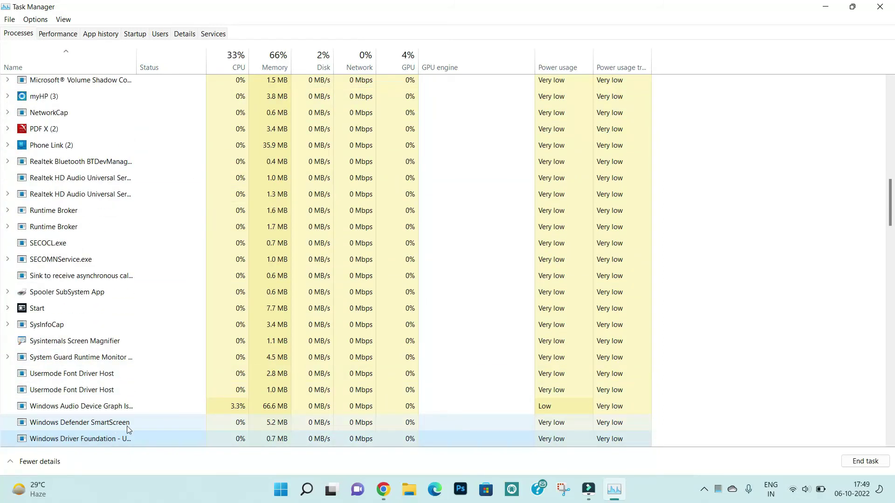
key(Down)
key(Down)
key(Down)
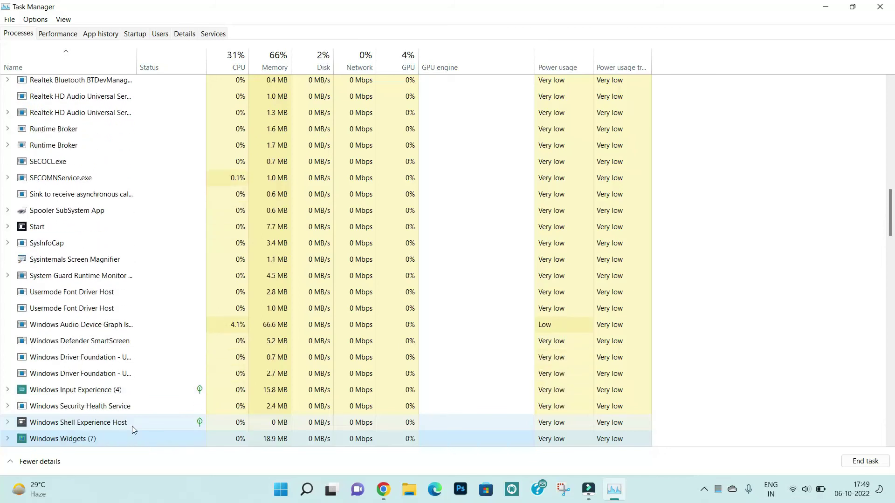
key(Down)
key(Down)
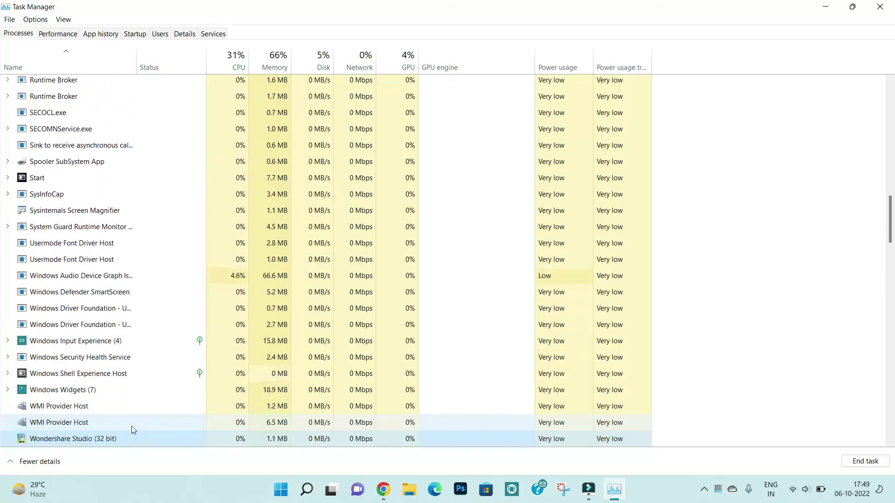
Locate the Windows Explorer process, bring up its End task command without running it, and close Task Manager
key(w)
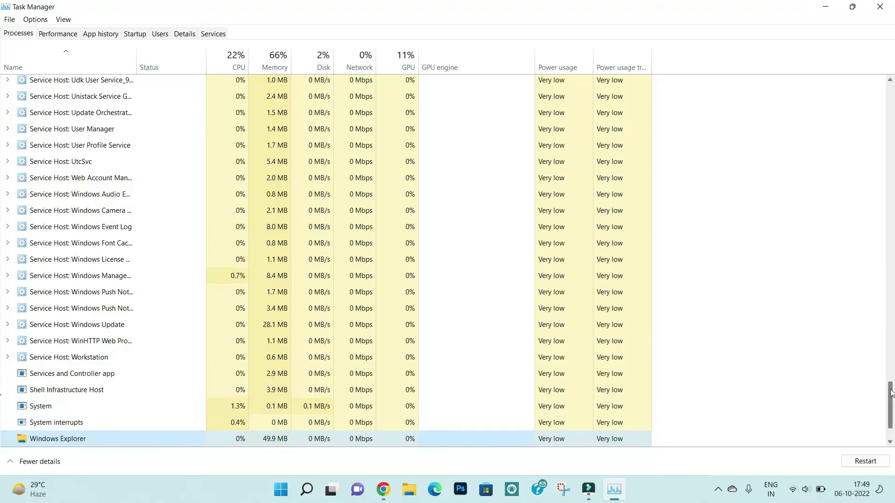
scroll(891, 393, down, 2)
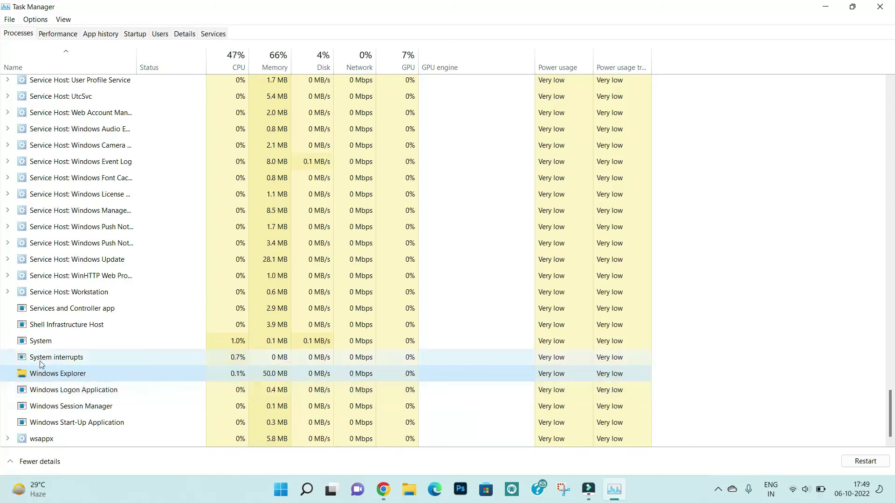
right_click(68, 376)
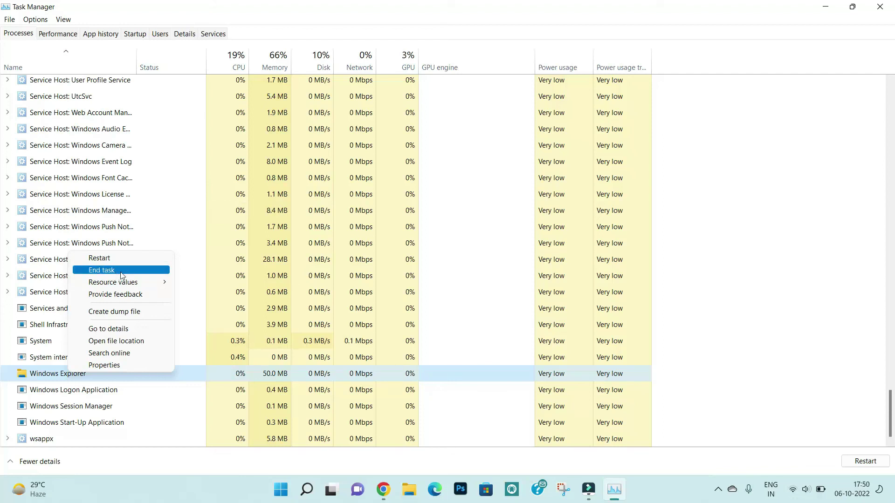
click(880, 7)
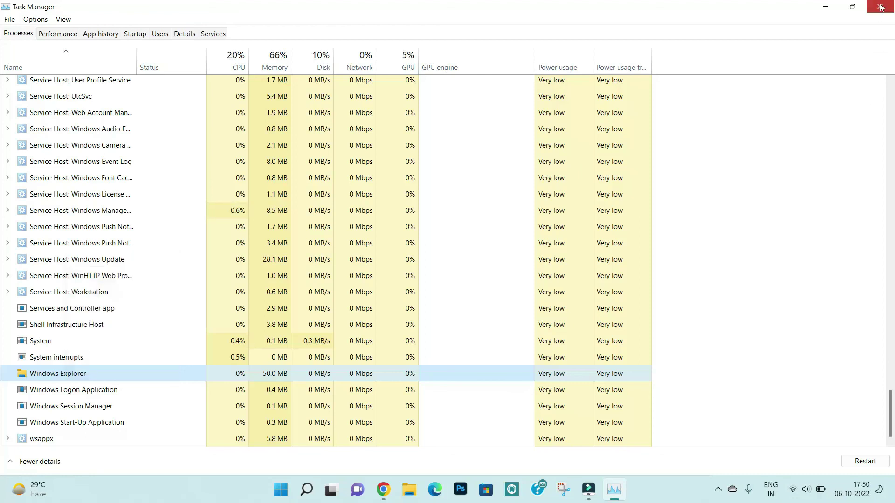
click(880, 7)
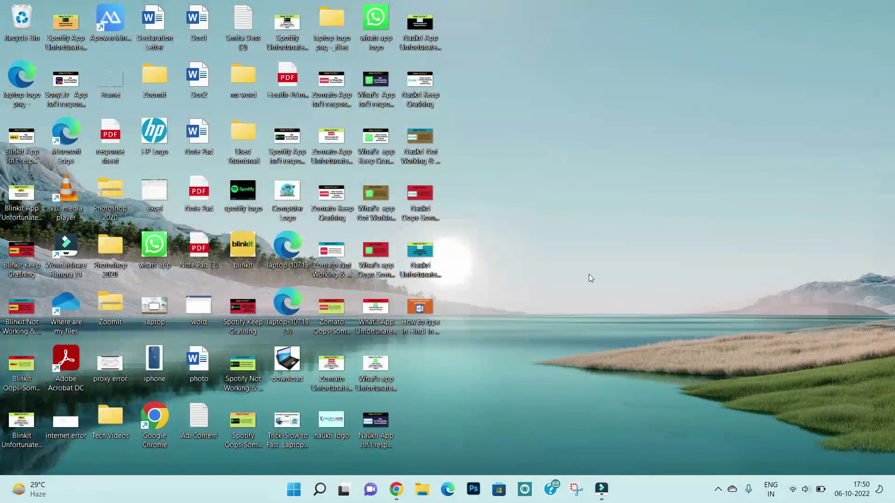